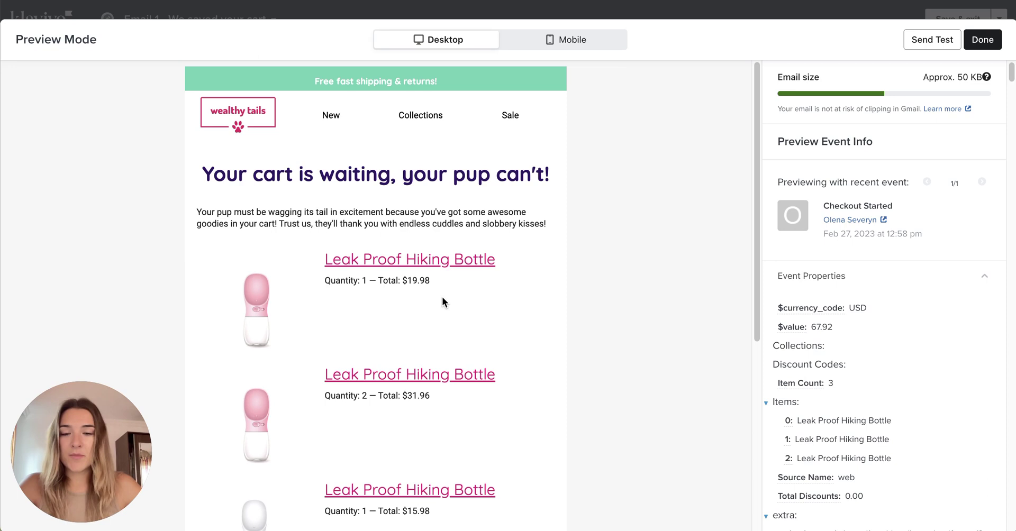
scroll(471, 278, "down", 1)
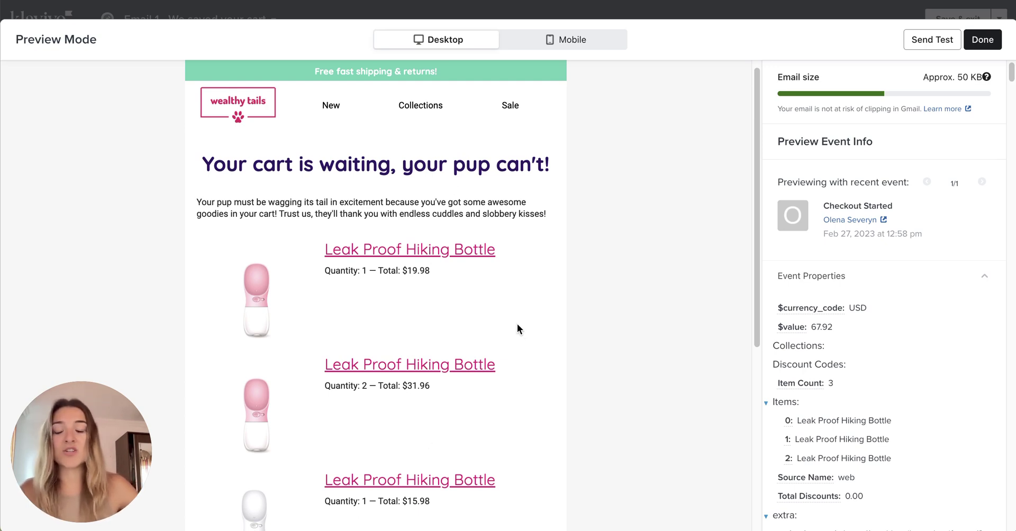
scroll(487, 298, "down", 1)
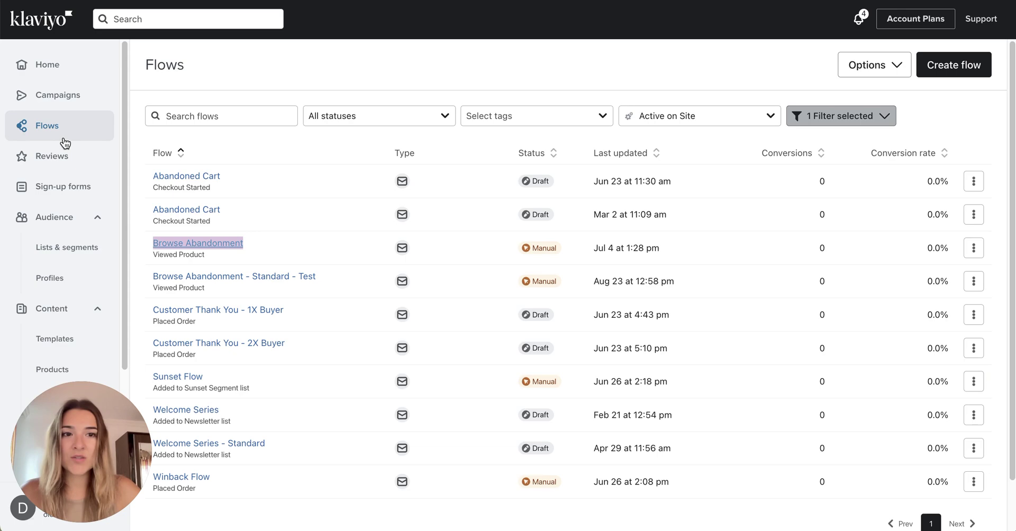
Start a new flow, search the flow templates for "abandoned" and choose the Standard (Email & SMS) abandoned cart reminder
left_click(952, 71)
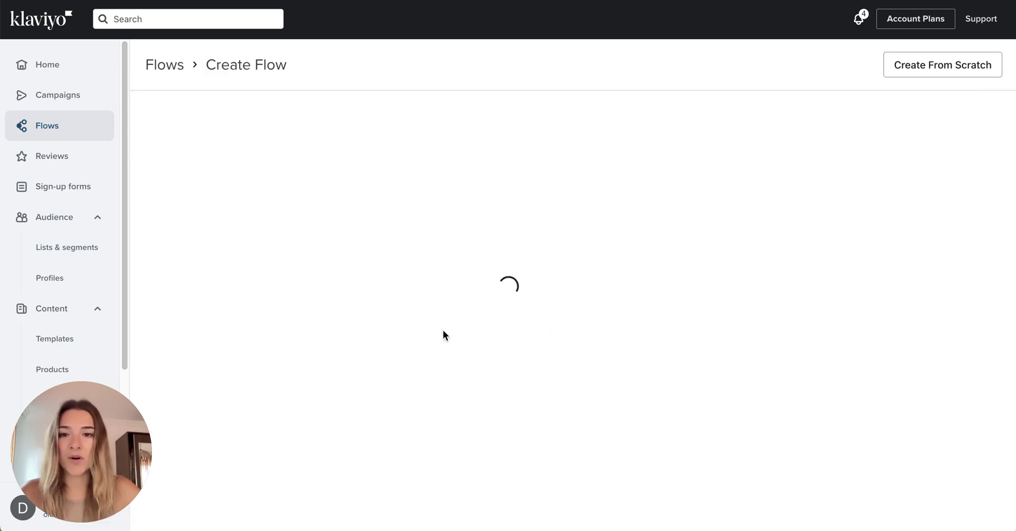
left_click(358, 121)
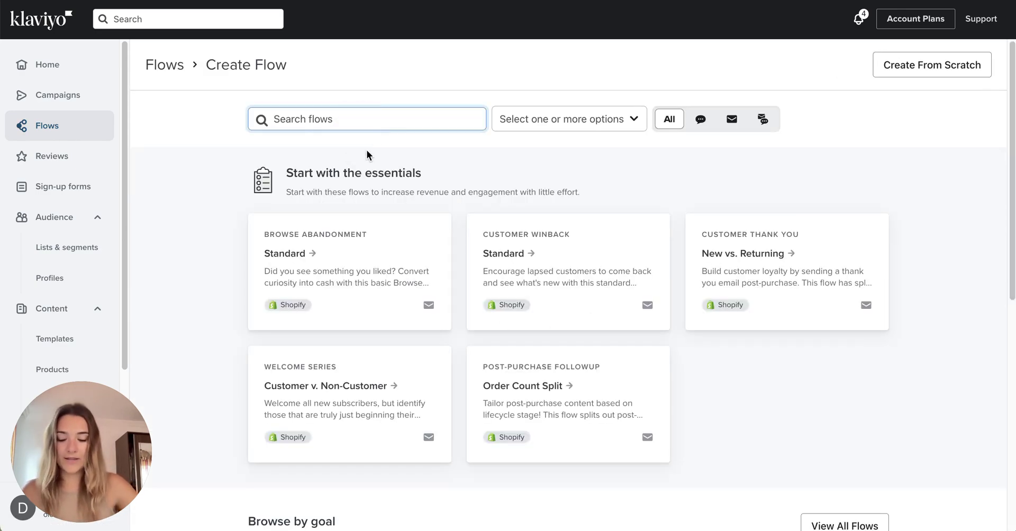
type("abandoned")
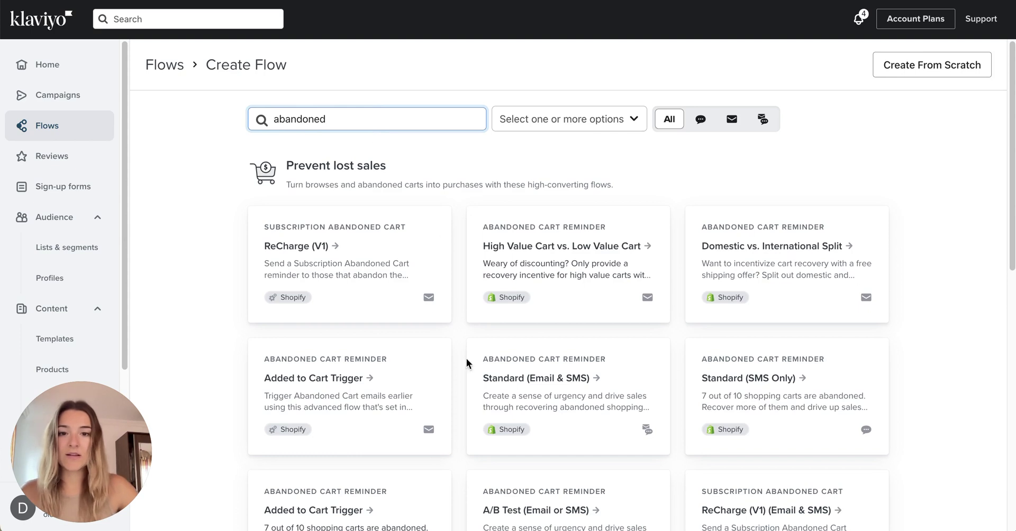
scroll(477, 368, "down", 1)
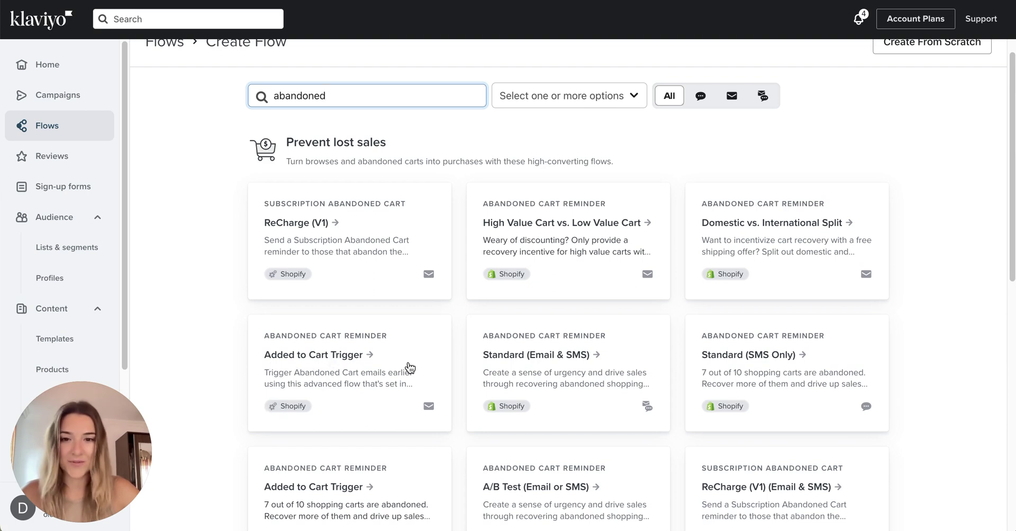
left_click(529, 366)
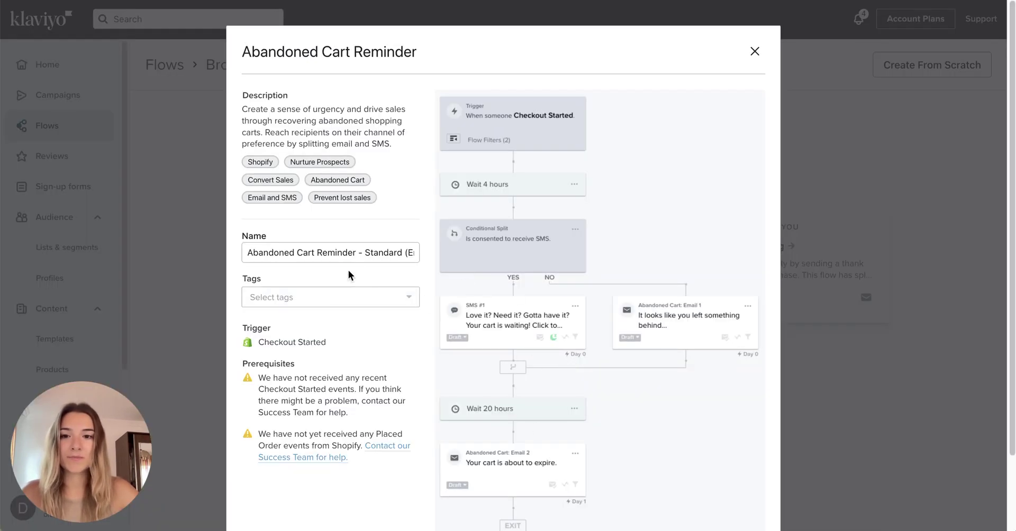
Shorten the flow name to "Abandoned Cart" and create the flow from the template
left_click_drag(319, 252, 479, 258)
key("BackSpace")
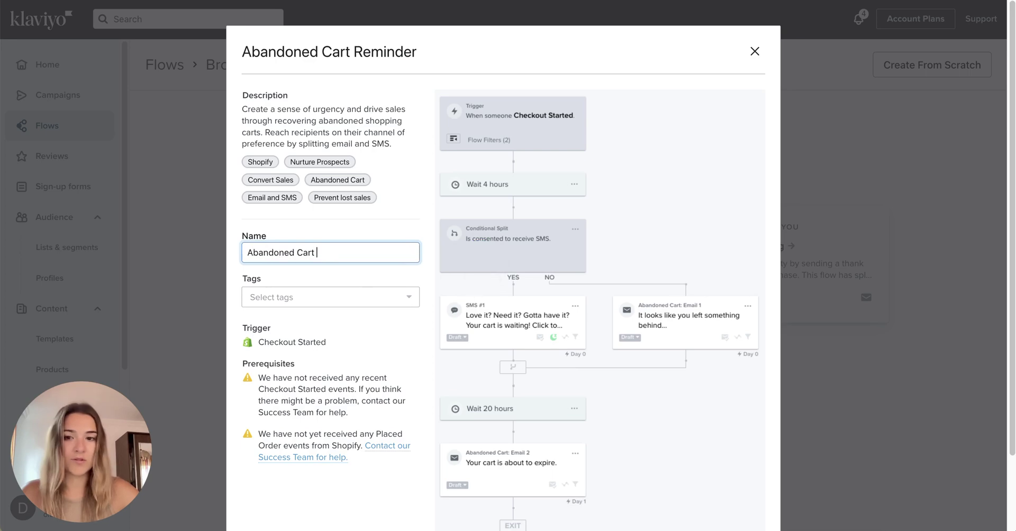
scroll(583, 318, "down", 2)
left_click(707, 473)
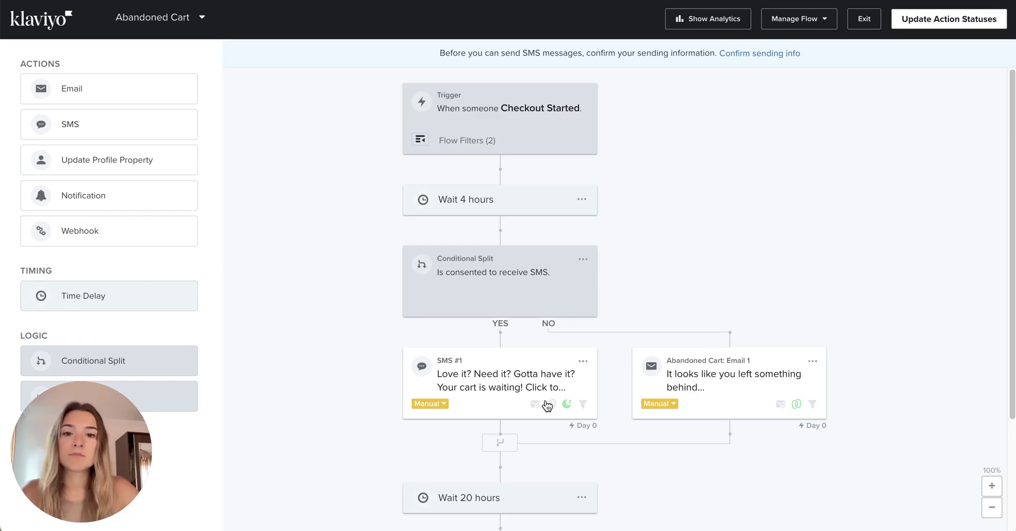
Move the 20-hour wait and Abandoned Cart: Email 2 into the NO branch below Email 1
scroll(561, 387, "down", 3)
left_click(563, 349)
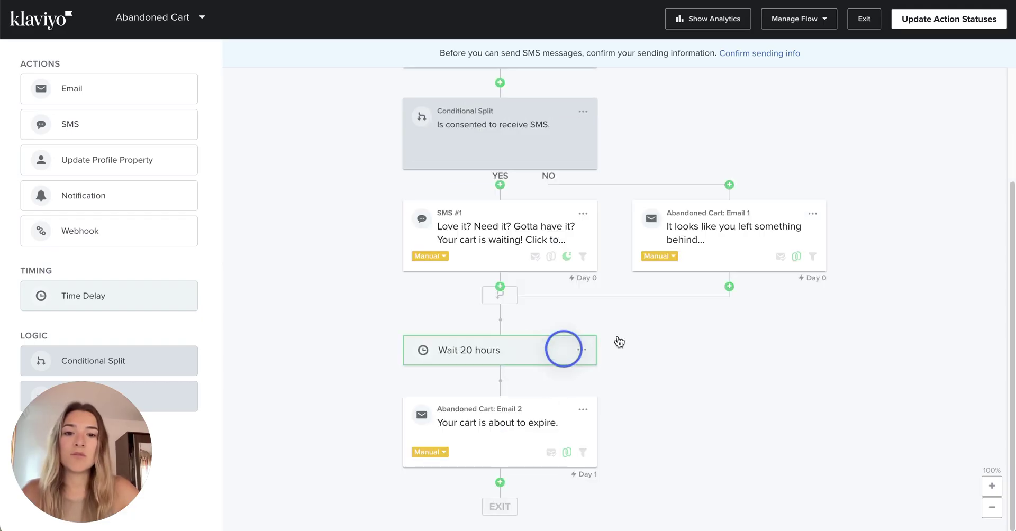
left_click_drag(619, 342, 733, 289)
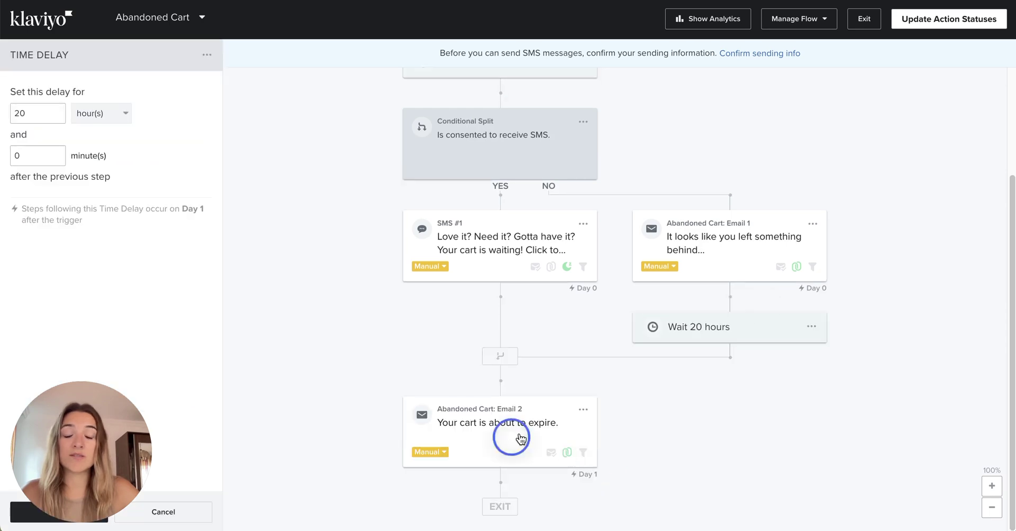
left_click_drag(521, 439, 730, 431)
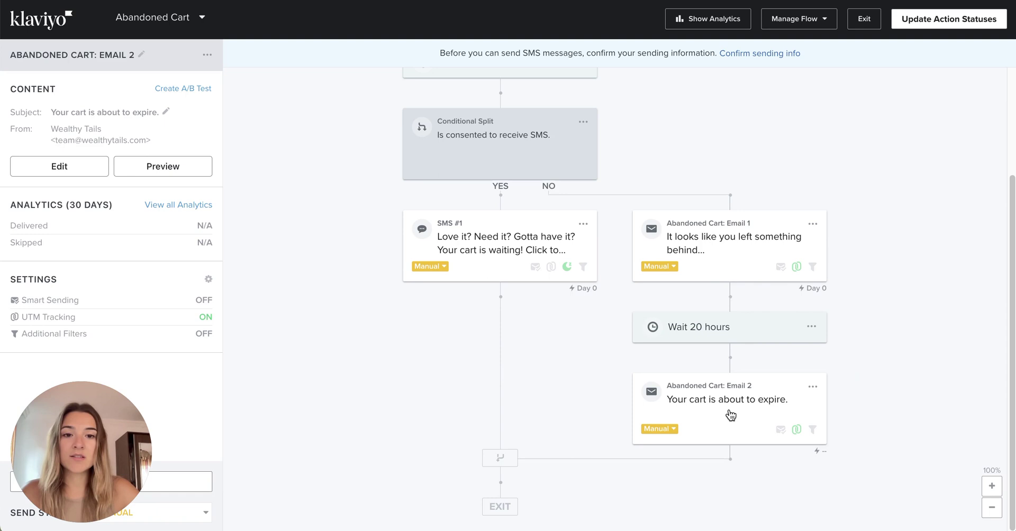
Delete the SMS consent conditional split, keeping the NO branch with the two emails
left_click(577, 132)
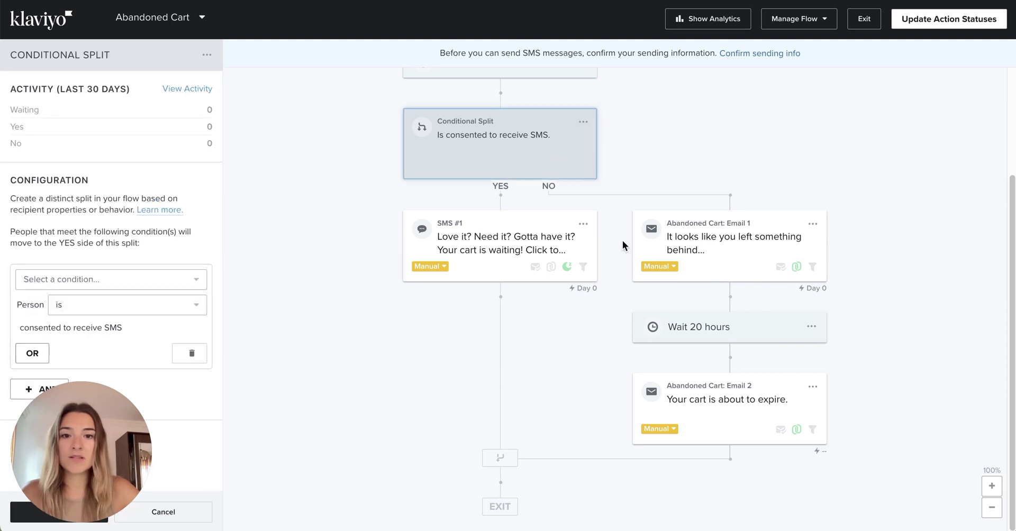
left_click(583, 122)
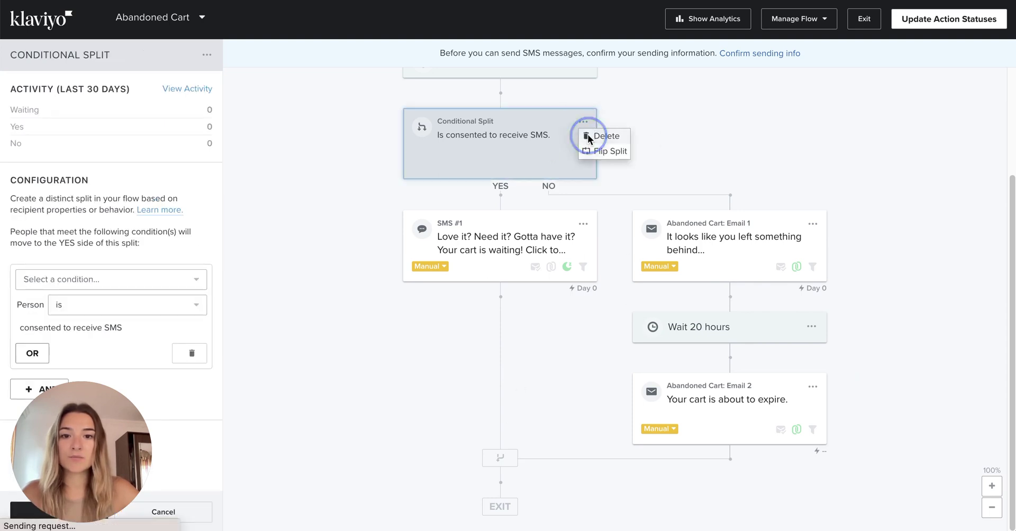
left_click(587, 136)
left_click(431, 163)
left_click(686, 270)
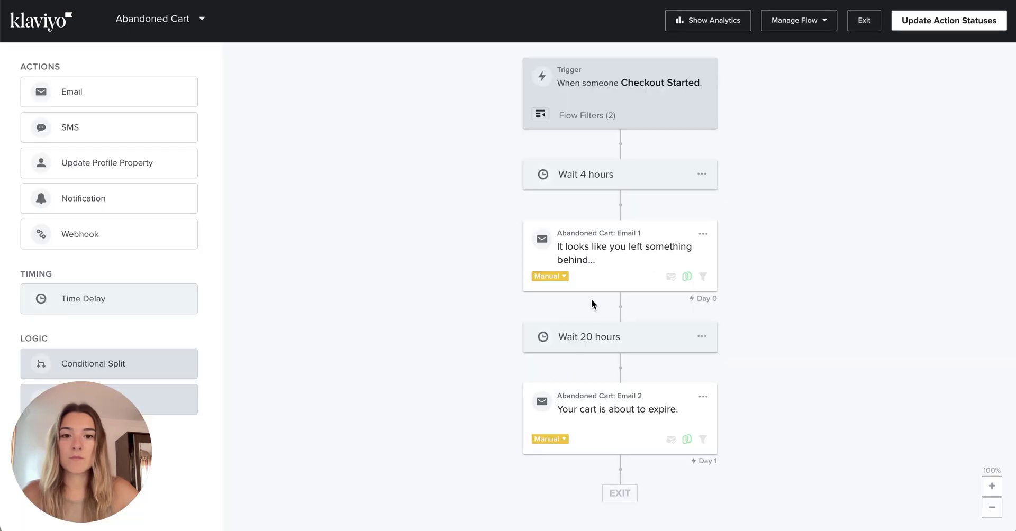
Open Abandoned Cart: Email 1 in the email editor and select its dynamic product table
left_click(592, 283)
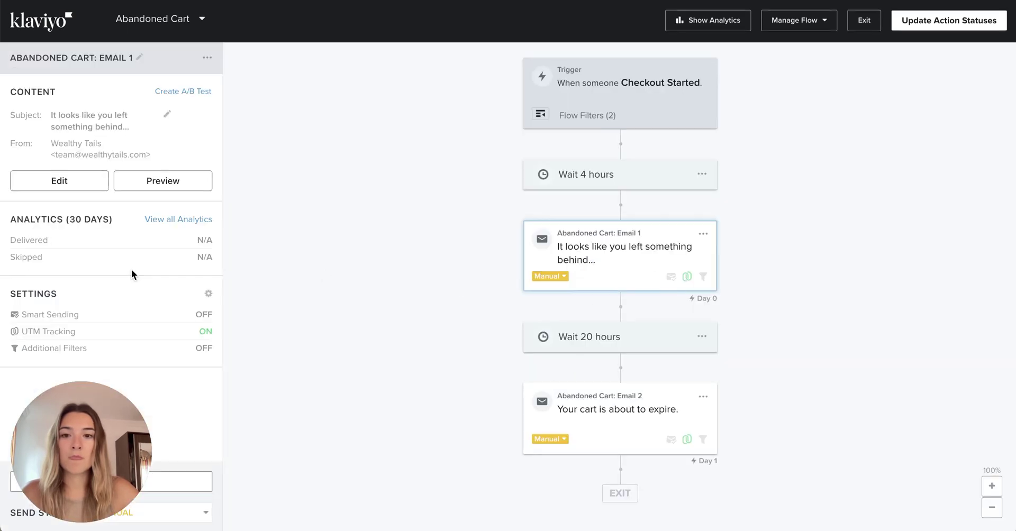
left_click(53, 182)
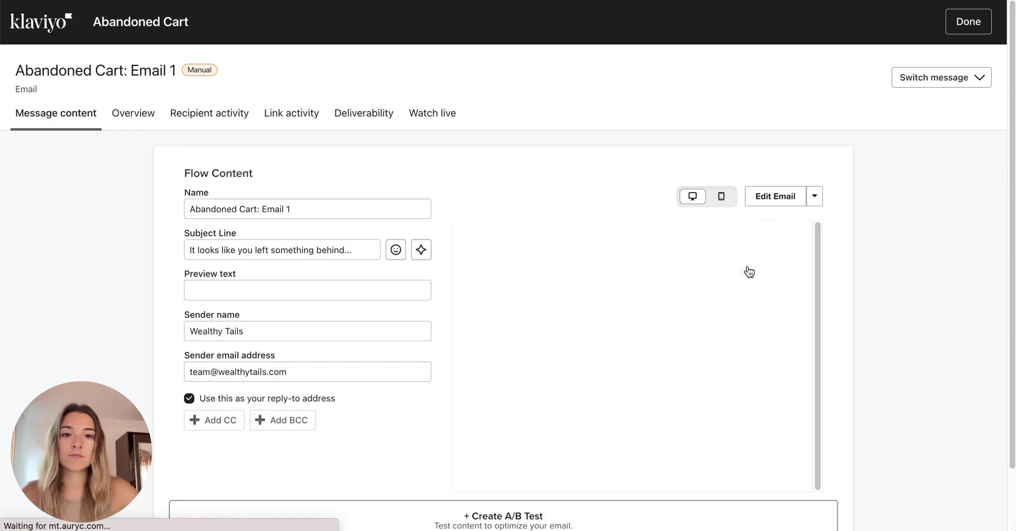
left_click(773, 205)
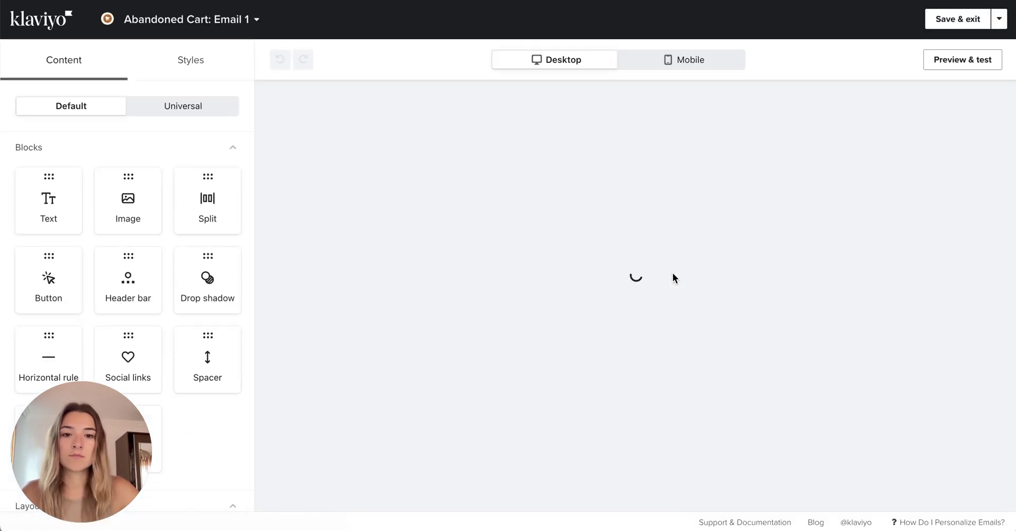
left_click(636, 268)
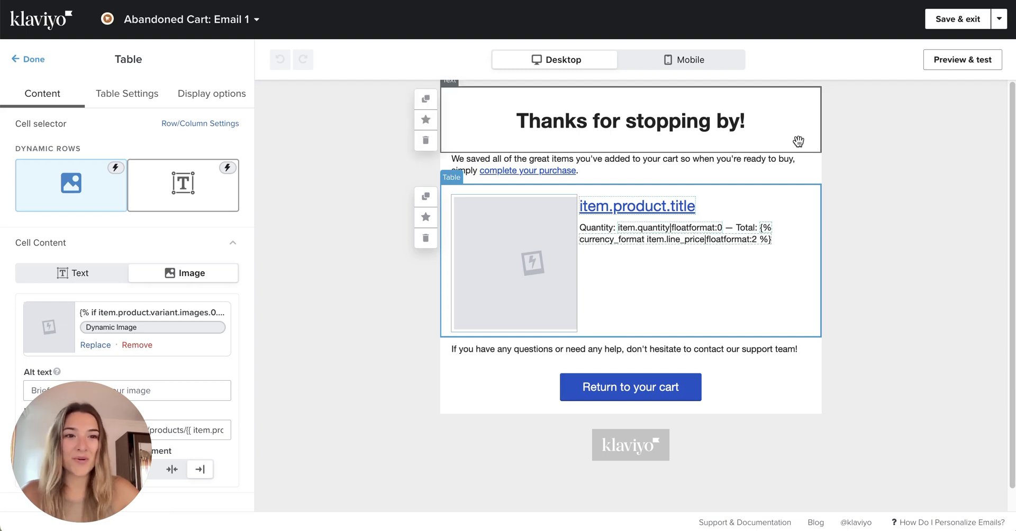
Preview Email 1 with a recent Checkout Started event and examine the cart items, product links and Return to your cart button
left_click(959, 61)
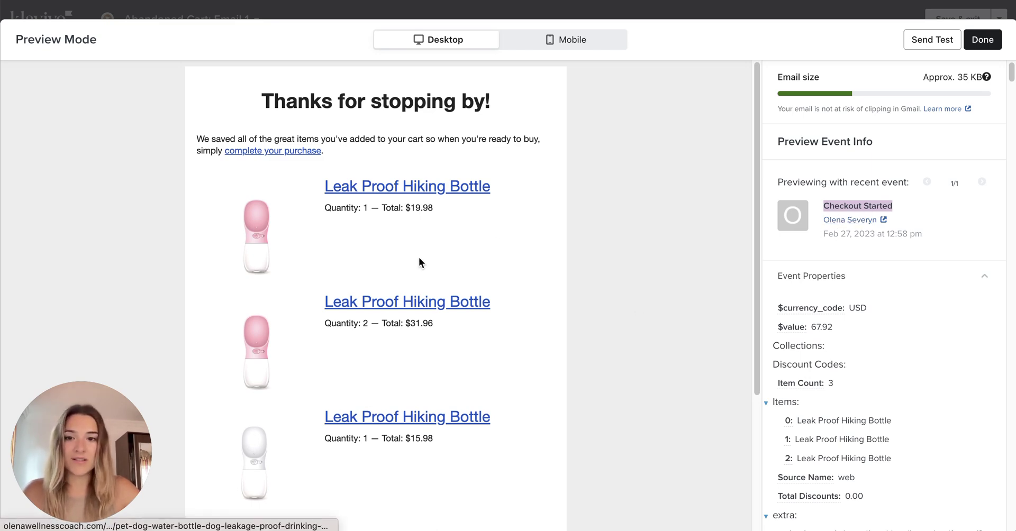
scroll(418, 257, "down", 4)
scroll(423, 315, "up", 3)
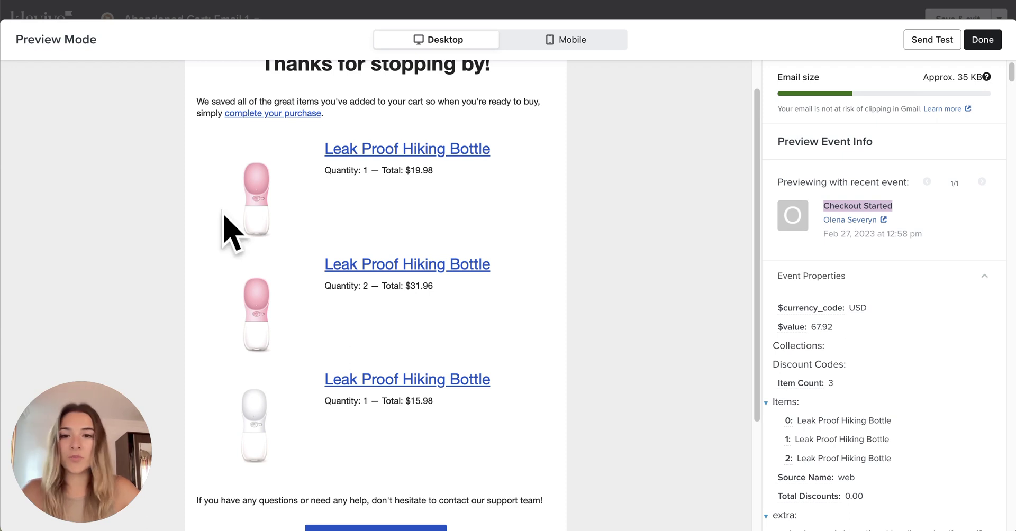
right_click(272, 209)
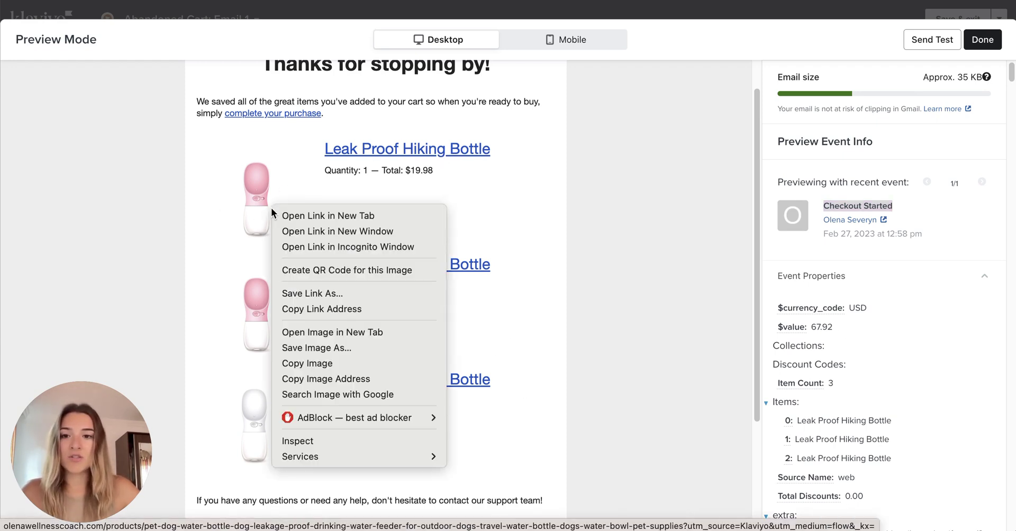
left_click(612, 214)
scroll(367, 365, "down", 3)
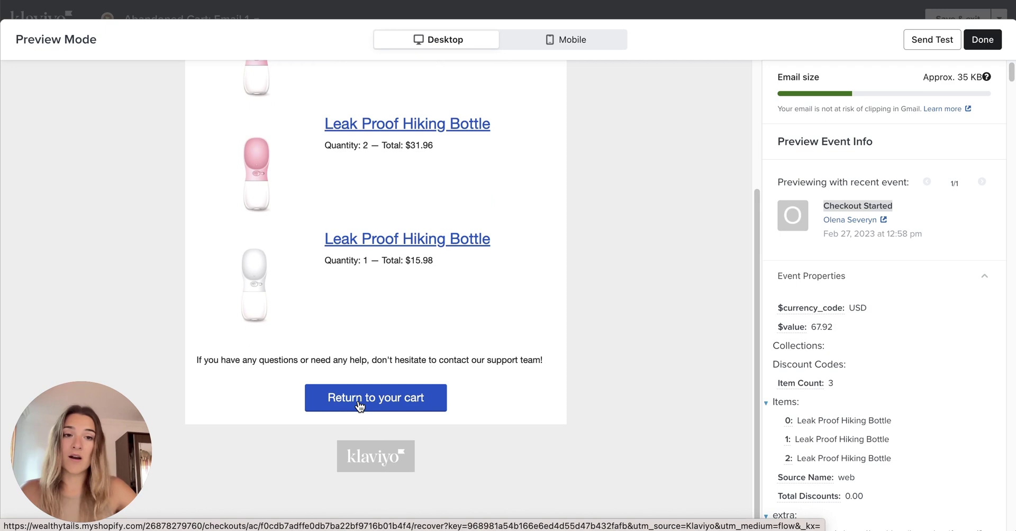
scroll(297, 249, "up", 2)
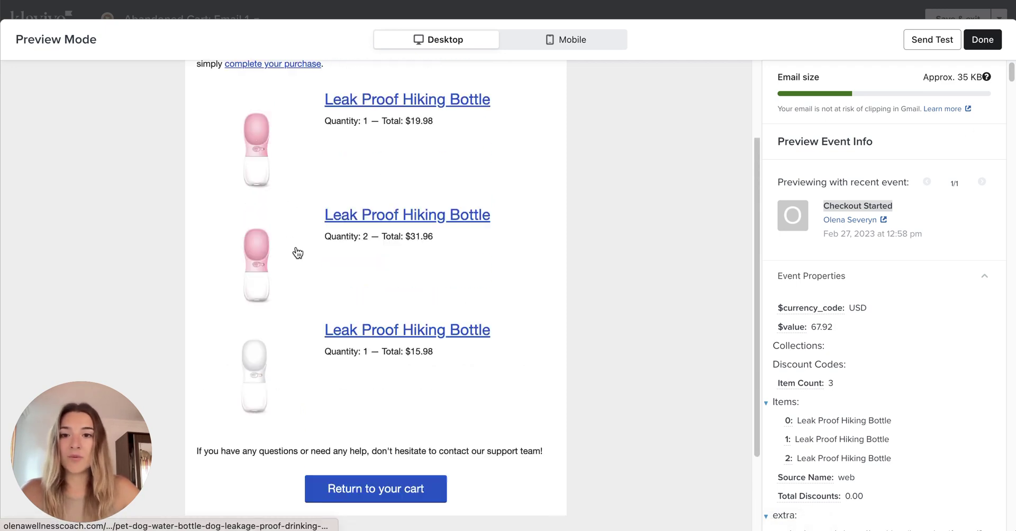
scroll(297, 253, "up", 1)
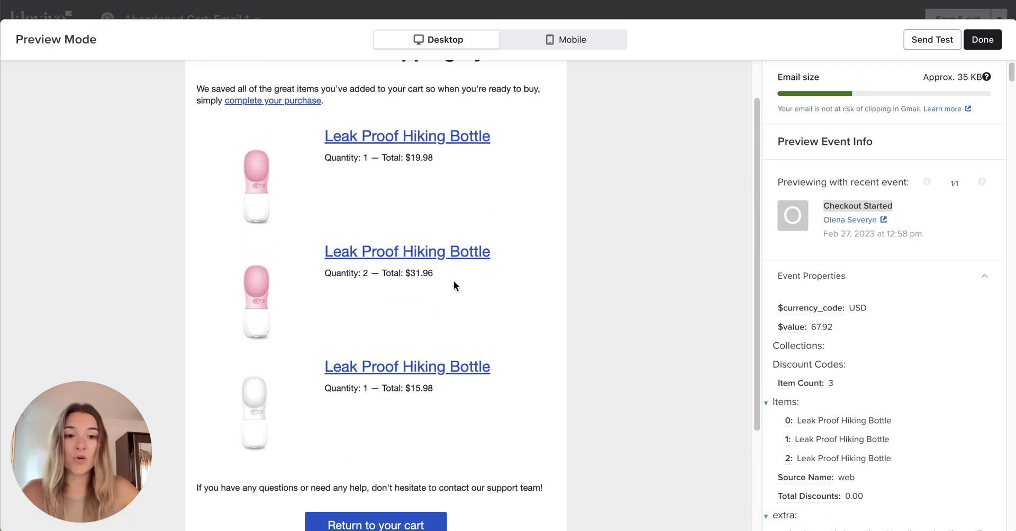
left_click(983, 40)
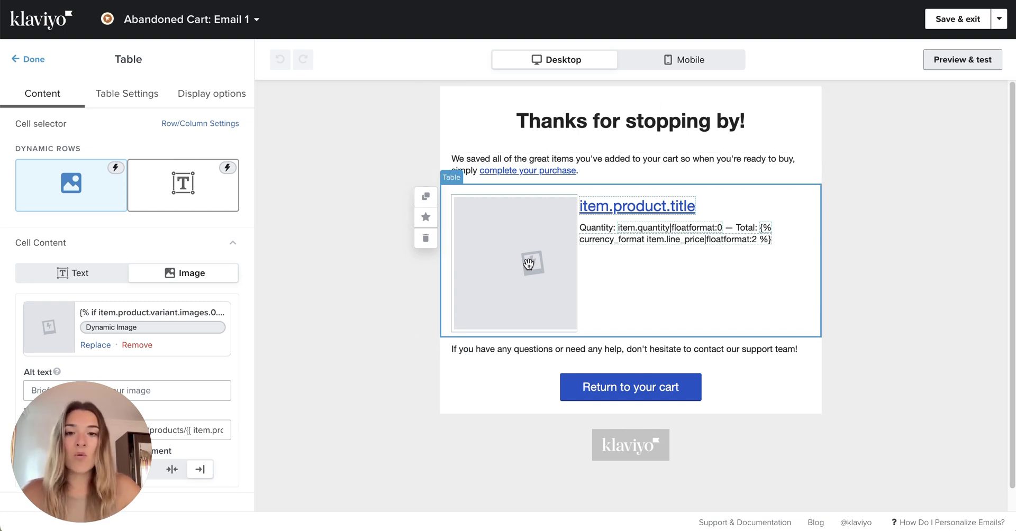
Save the dynamic product table as universal content named "Abandoned Cart Dynamic product Block"
left_click(426, 217)
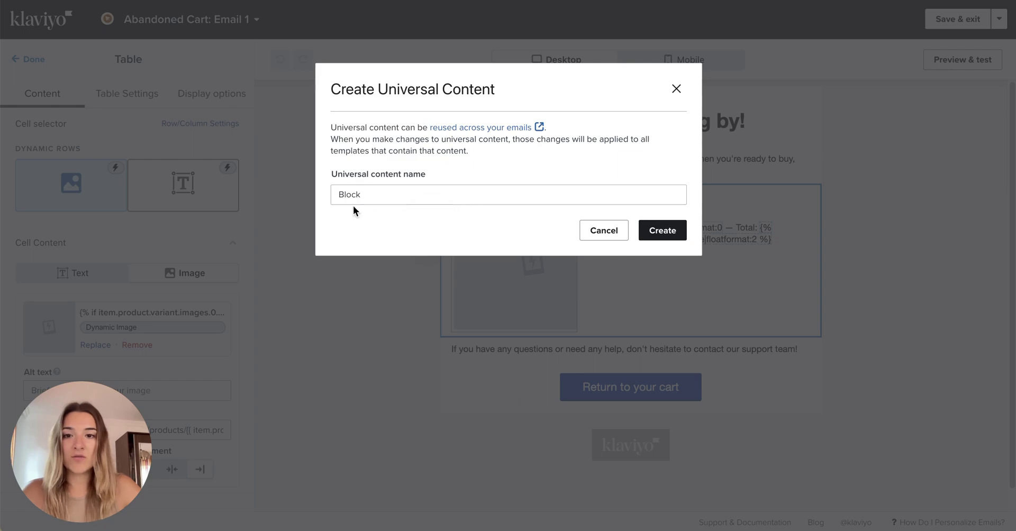
left_click(335, 194)
type("Abandoned cart dynamic product")
left_click(648, 237)
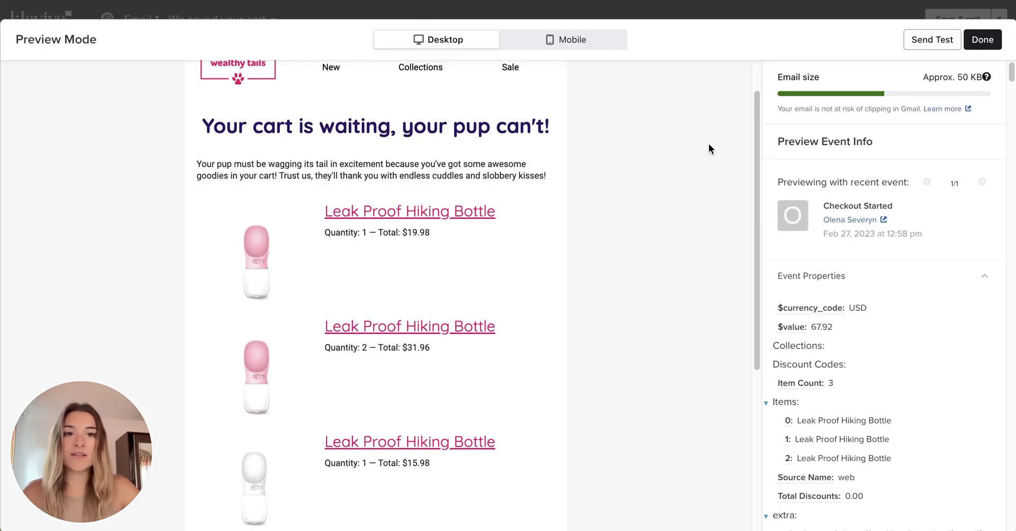
Leave the preview of Email 1 - We saved your cart and insert the universal Abandoned Cart Dynamic product Block above the RETURN TO CART button
left_click(983, 40)
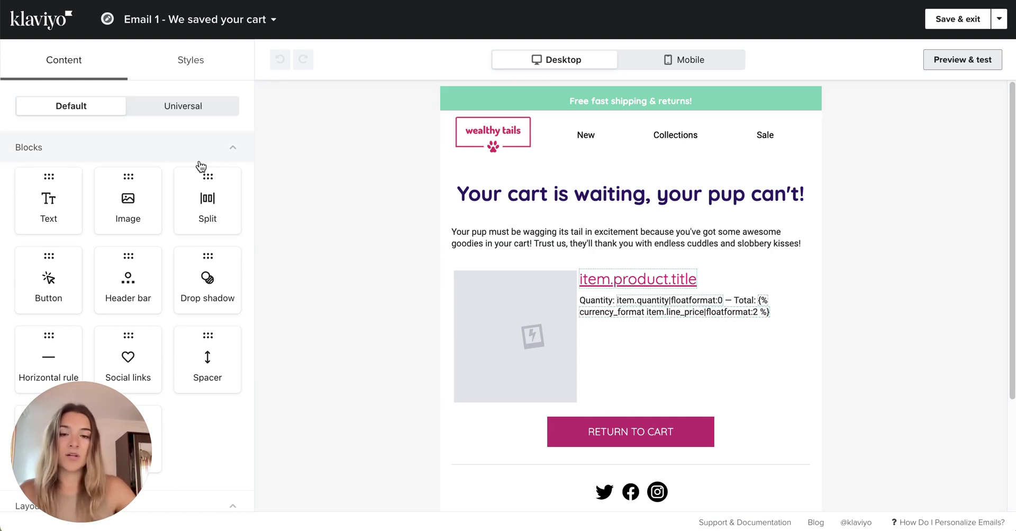
left_click(200, 113)
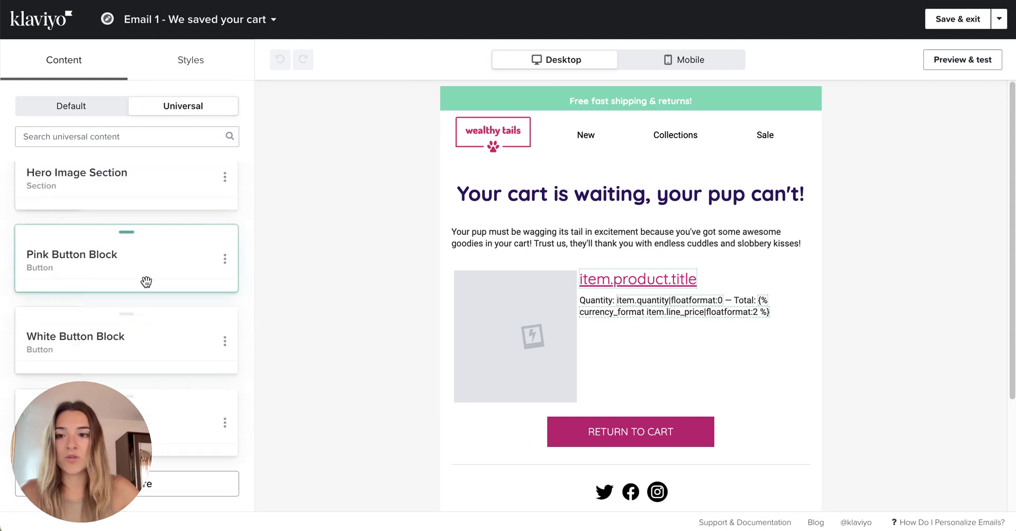
scroll(159, 352, "down", 1)
left_click_drag(160, 352, 704, 381)
left_click_drag(270, 323, 678, 383)
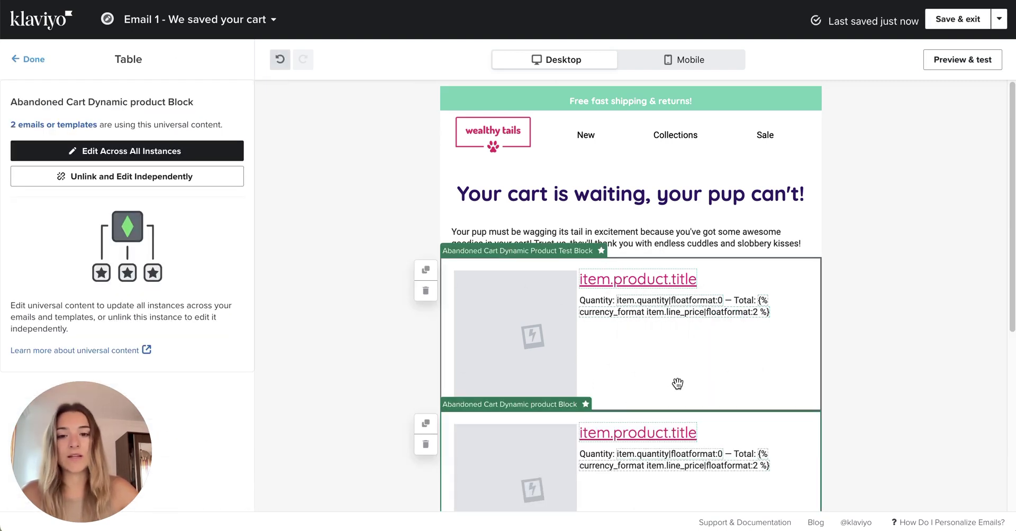
scroll(672, 366, "down", 4)
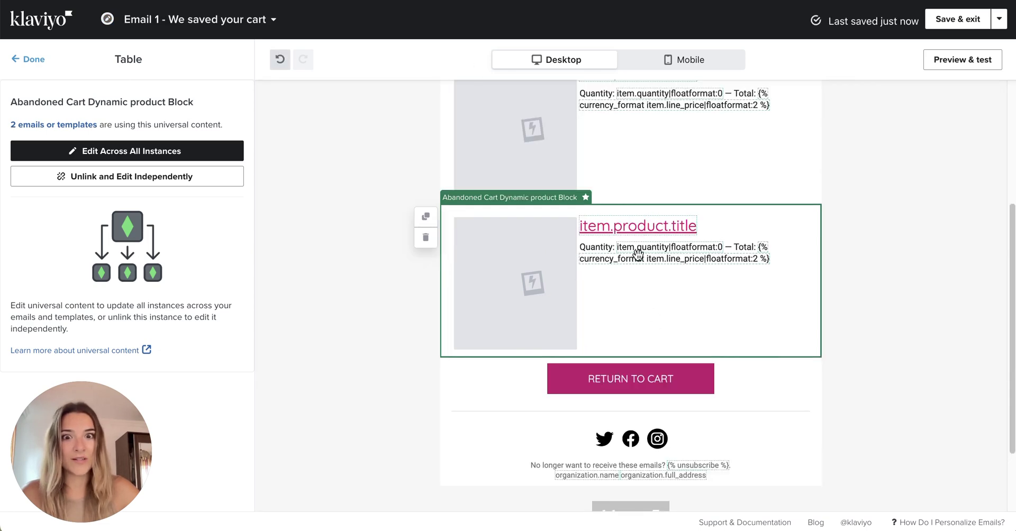
scroll(645, 271, "up", 4)
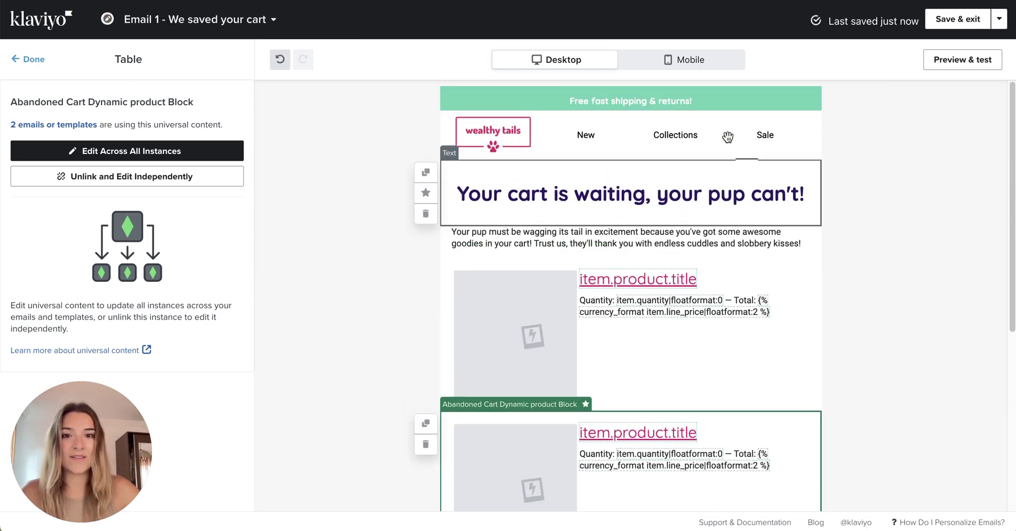
Examine the email's global styles: font, size and color for the Normal, H1, H2 and H3 text, plus the link settings
left_click(28, 63)
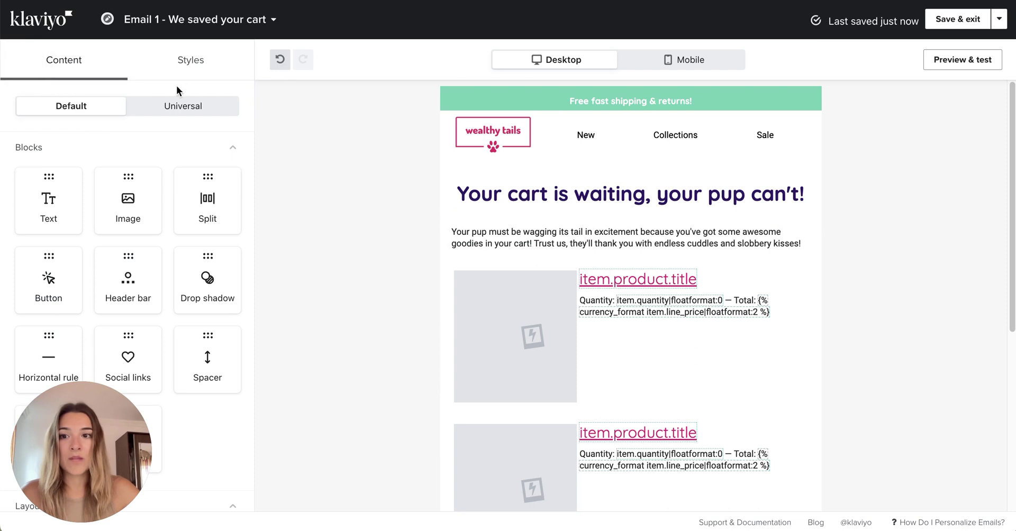
left_click(200, 63)
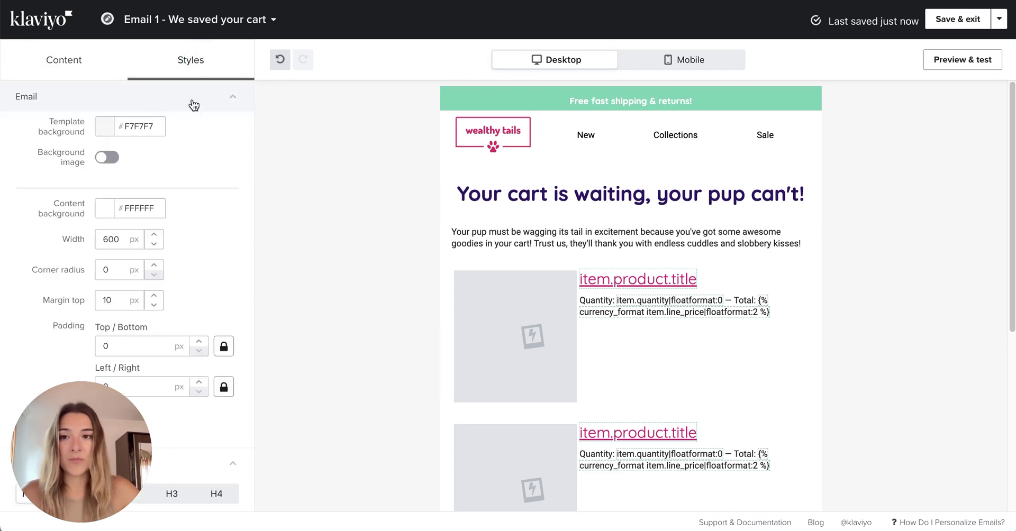
scroll(186, 203, "down", 4)
scroll(186, 204, "up", 2)
scroll(186, 207, "down", 1)
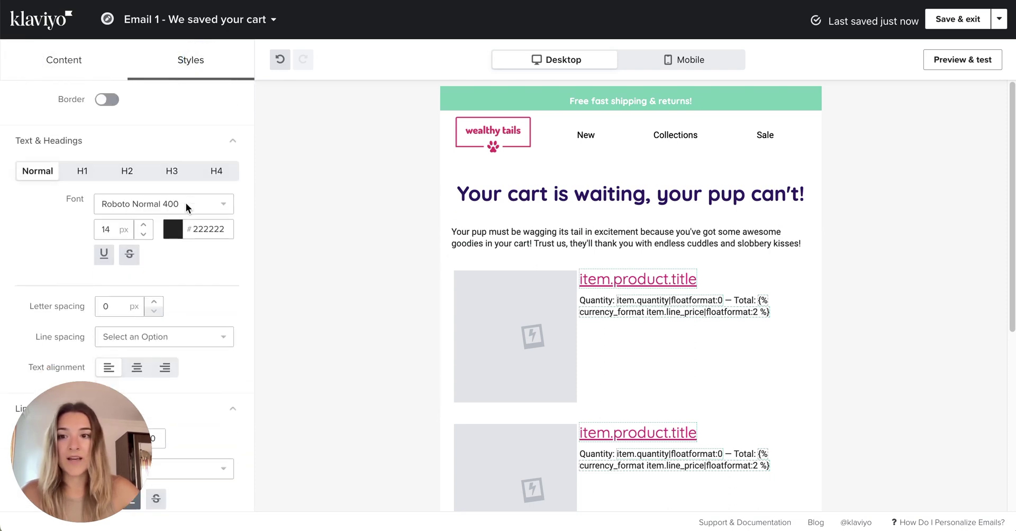
left_click(83, 172)
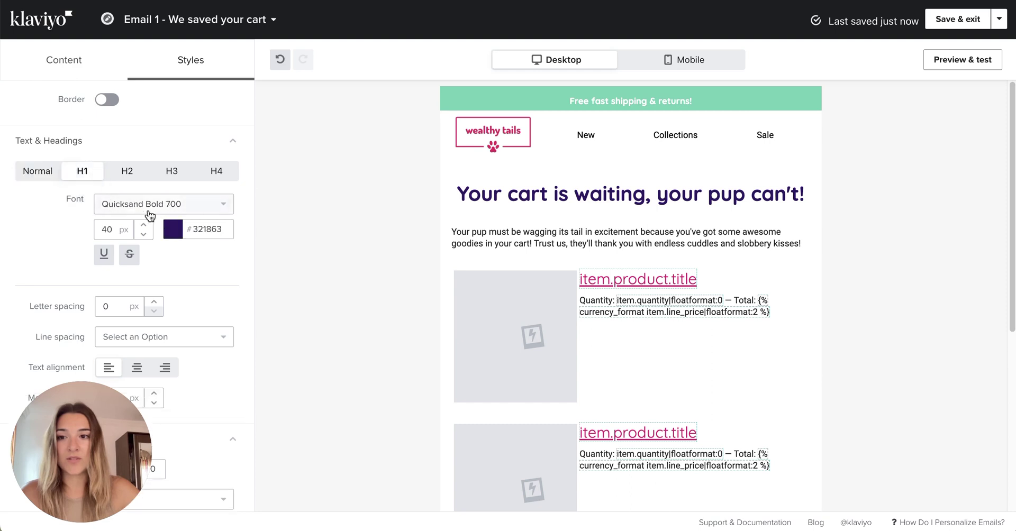
left_click(116, 179)
left_click(169, 175)
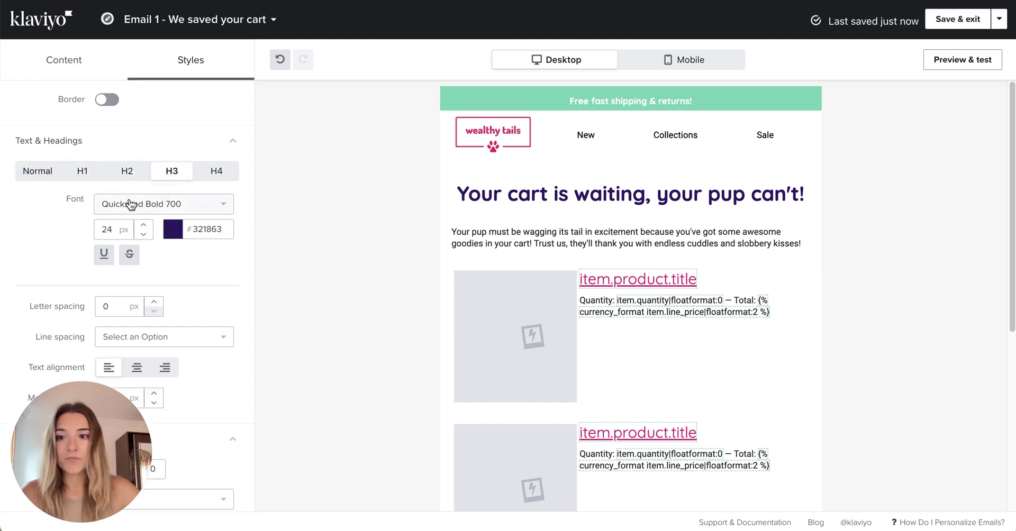
left_click(129, 171)
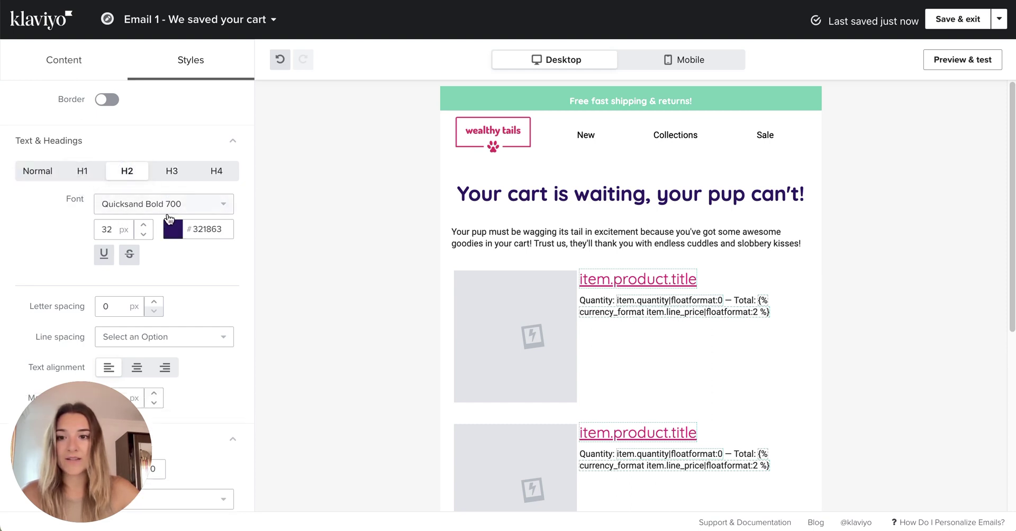
scroll(191, 212, "down", 5)
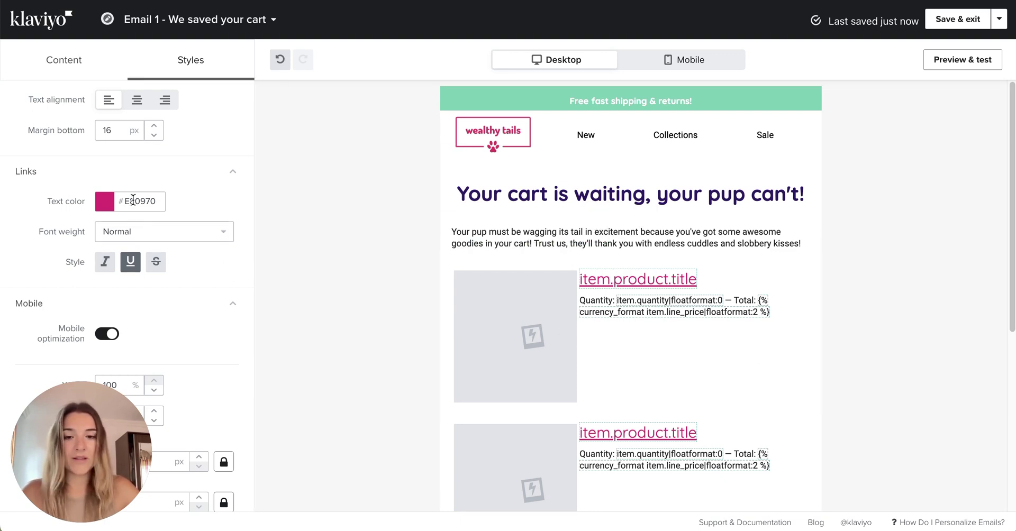
Delete the redundant Abandoned Cart Dynamic Product Test Block and check the email in a desktop preview with the Checkout Started event
scroll(678, 447, "down", 2)
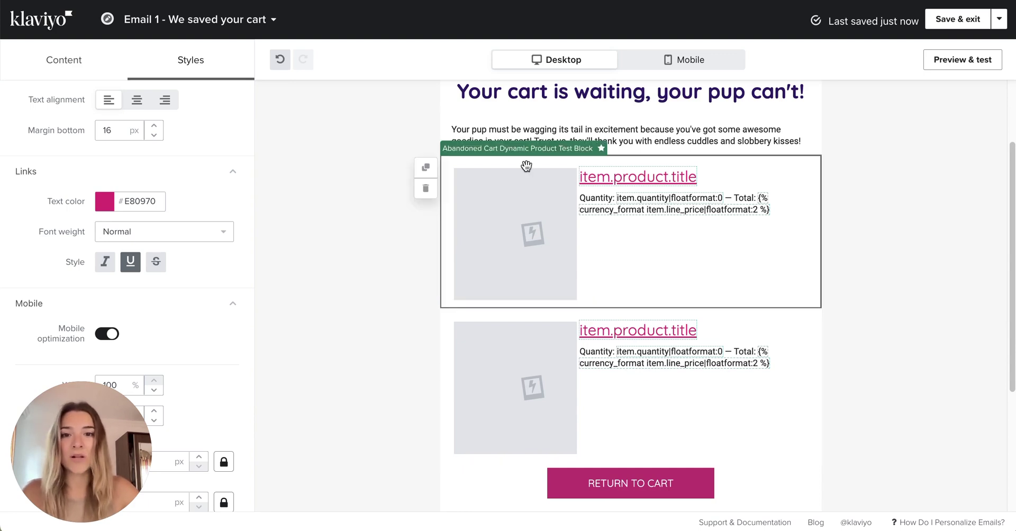
left_click(426, 189)
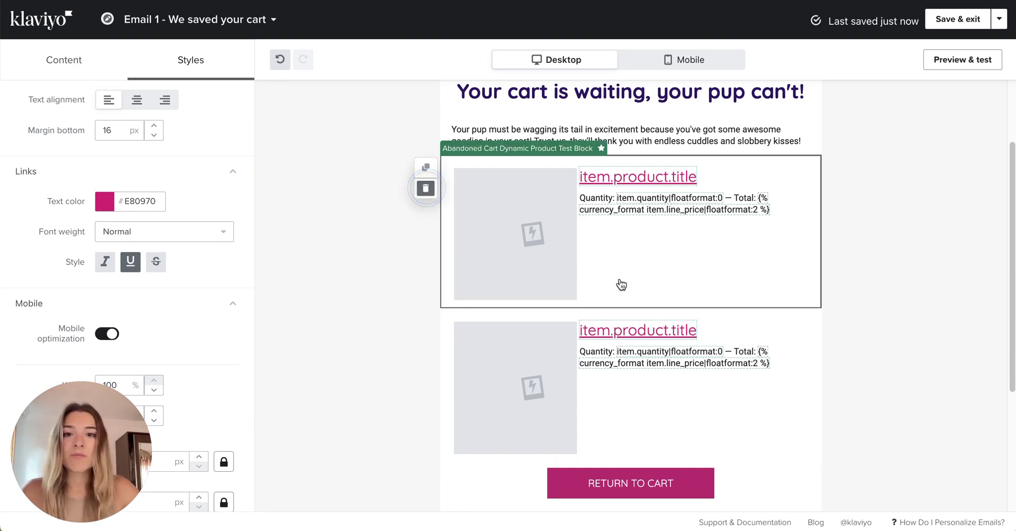
left_click(947, 63)
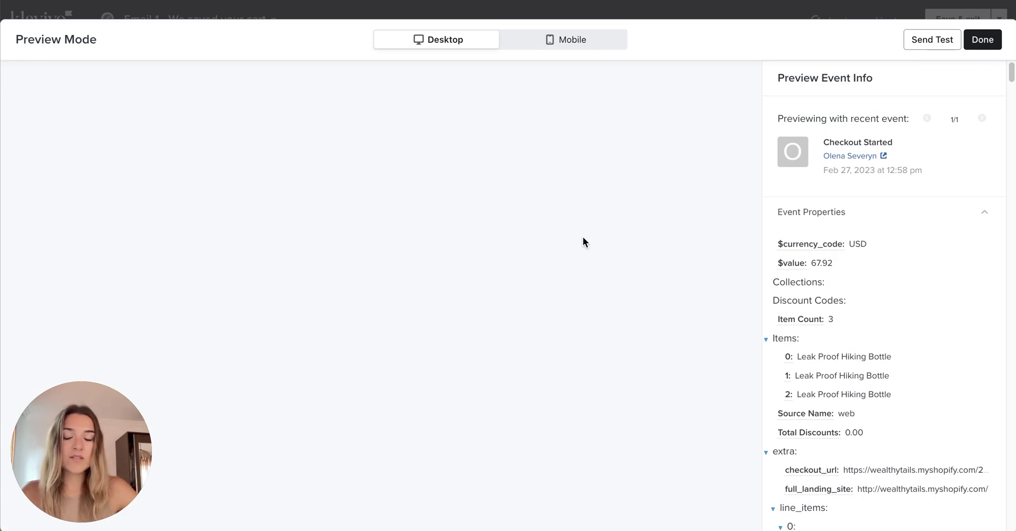
scroll(396, 317, "down", 4)
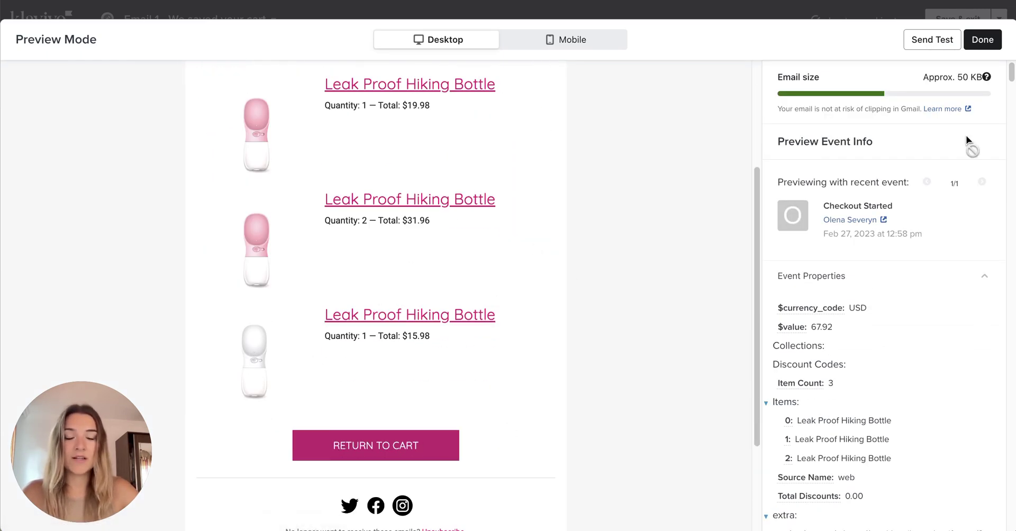
left_click(981, 44)
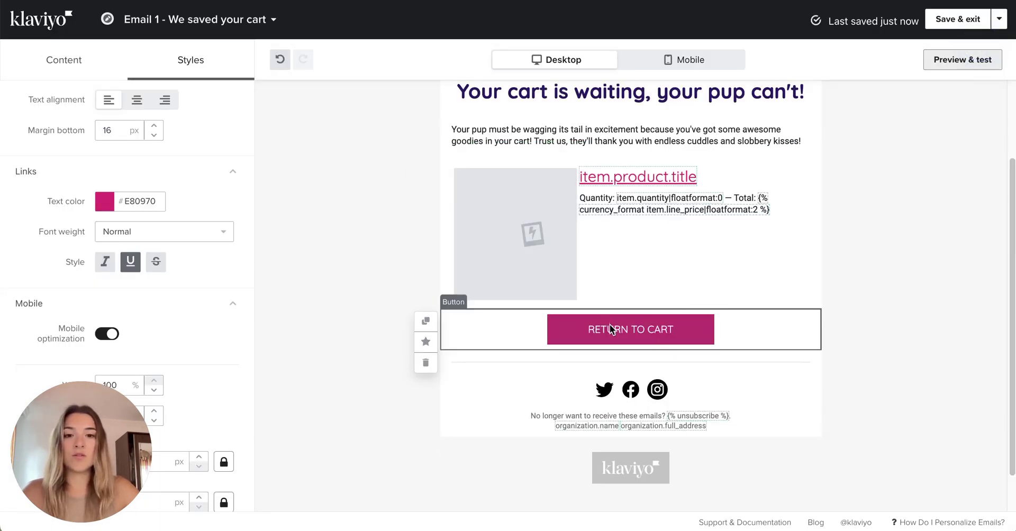
Compare the Return to your cart button's URL in Abandoned Cart: Email 1 with the RETURN TO CART button's URL in the branded email
left_click(633, 355)
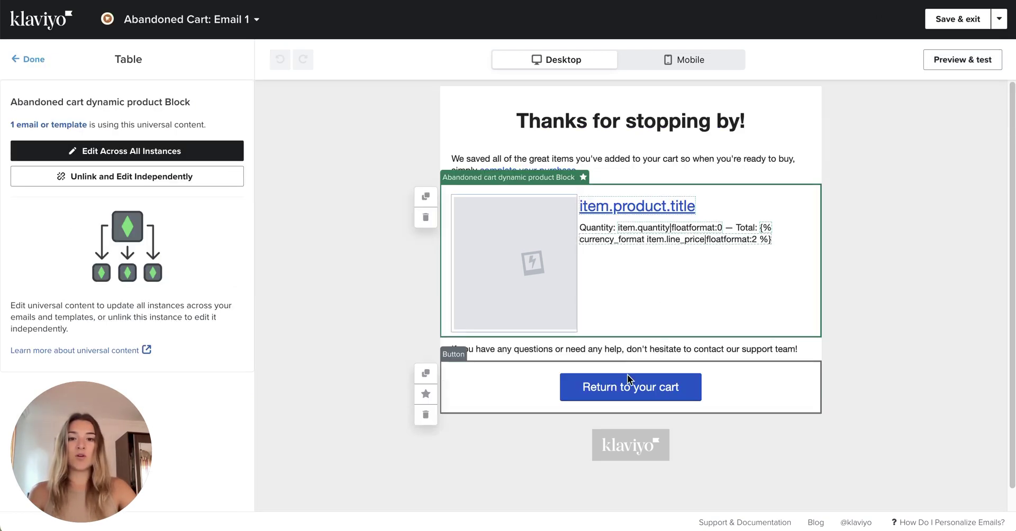
left_click(629, 379)
double_click(180, 185)
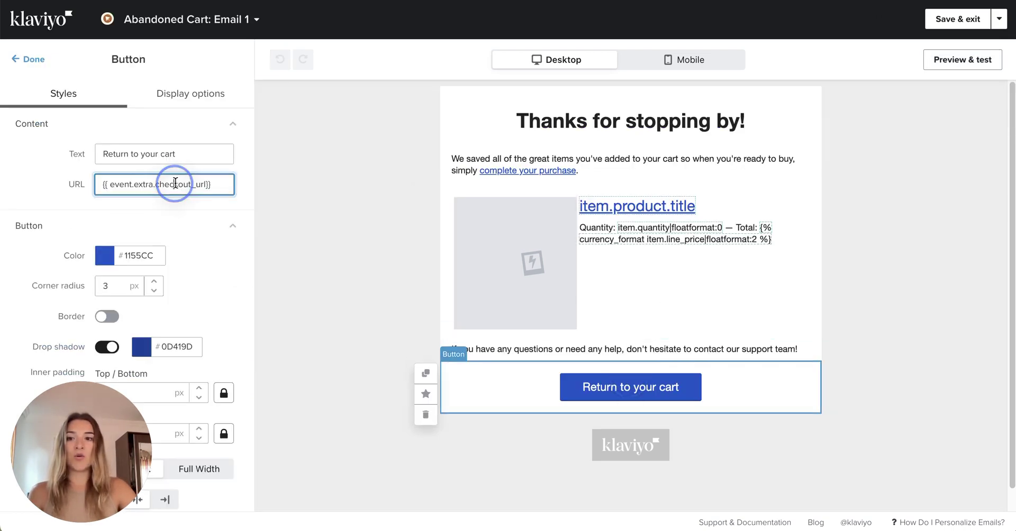
triple_click(180, 185)
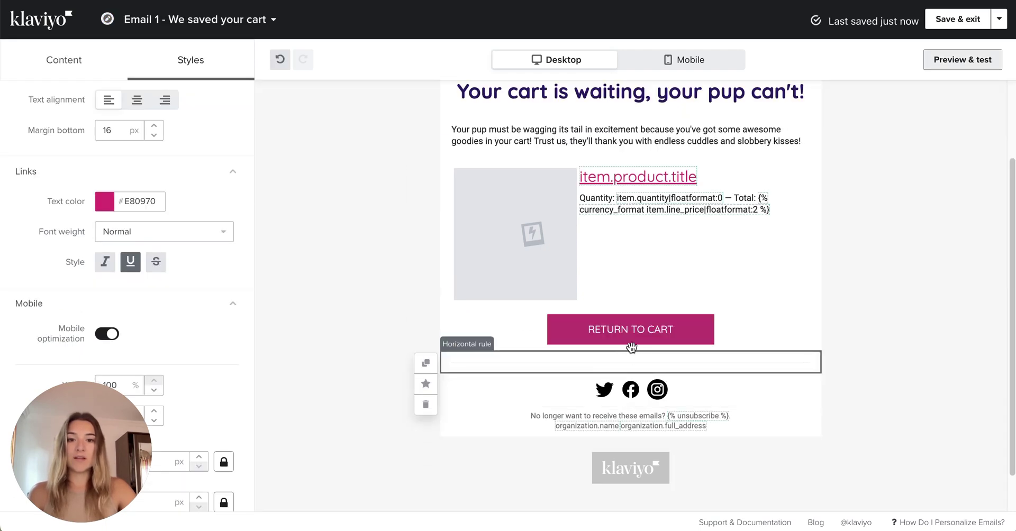
left_click(630, 329)
left_click(163, 189)
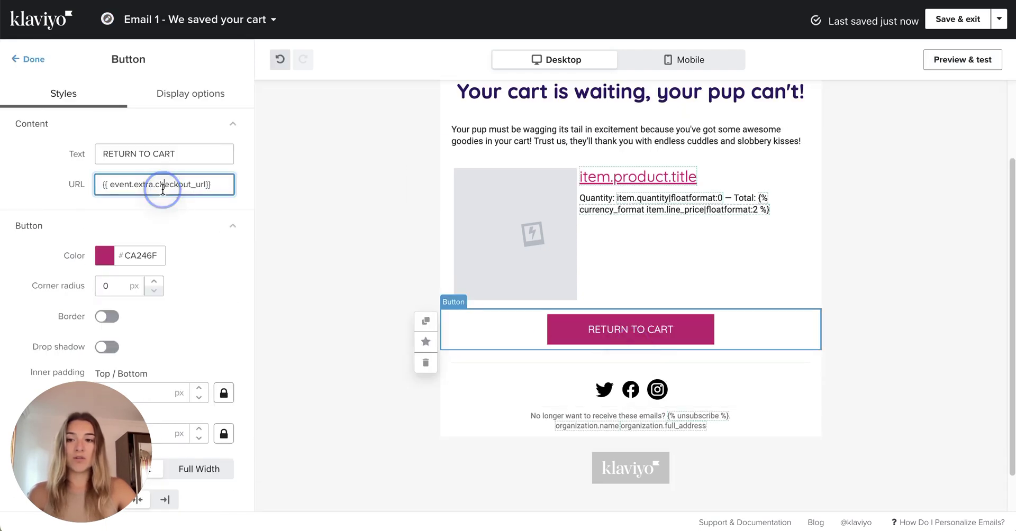
triple_click(163, 189)
Leave the preview of Browse Abandonment: Email #1 and inspect its dynamic product image block
scroll(736, 318, "up", 2)
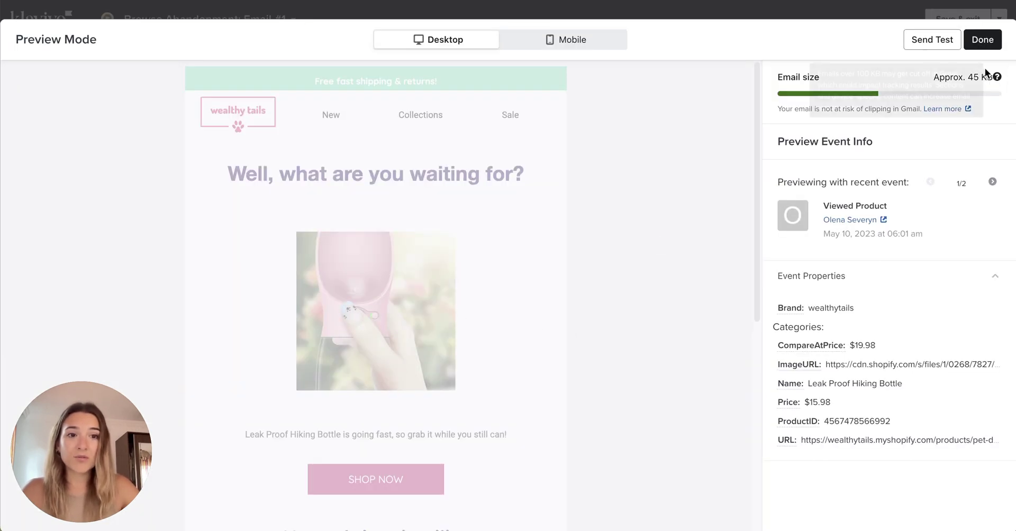
left_click(983, 39)
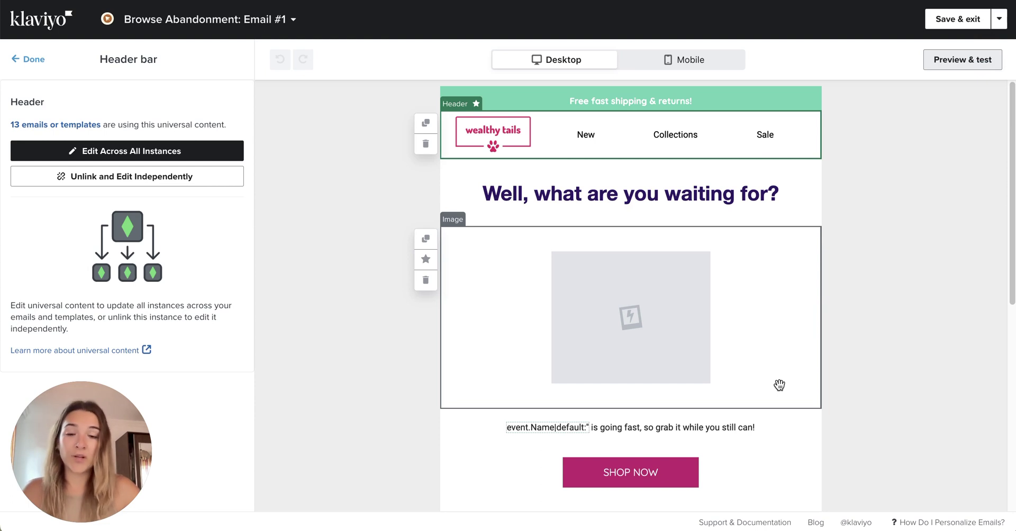
left_click(675, 327)
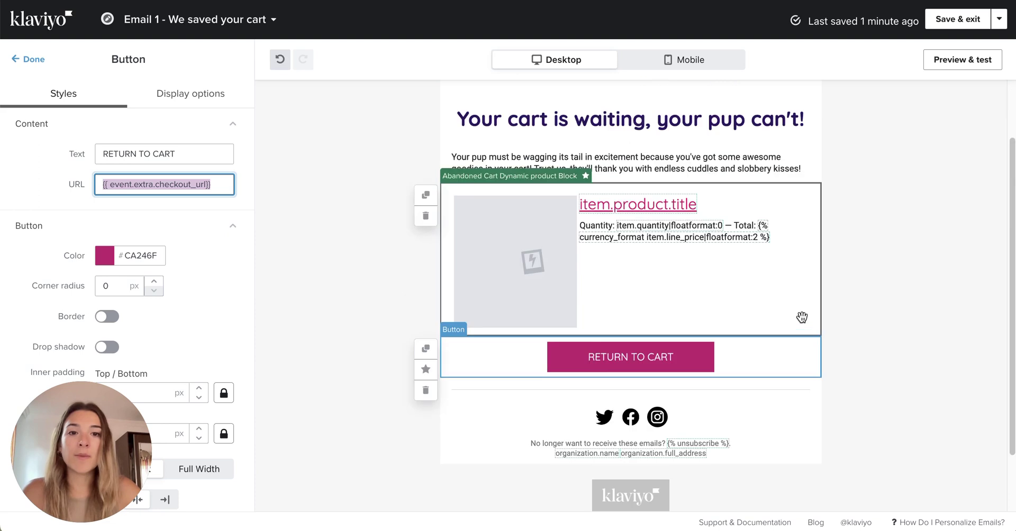
Open the Abandoned Cart Dynamic product Block for editing across all instances and set its product title's font size to 22 px
scroll(794, 321, "up", 1)
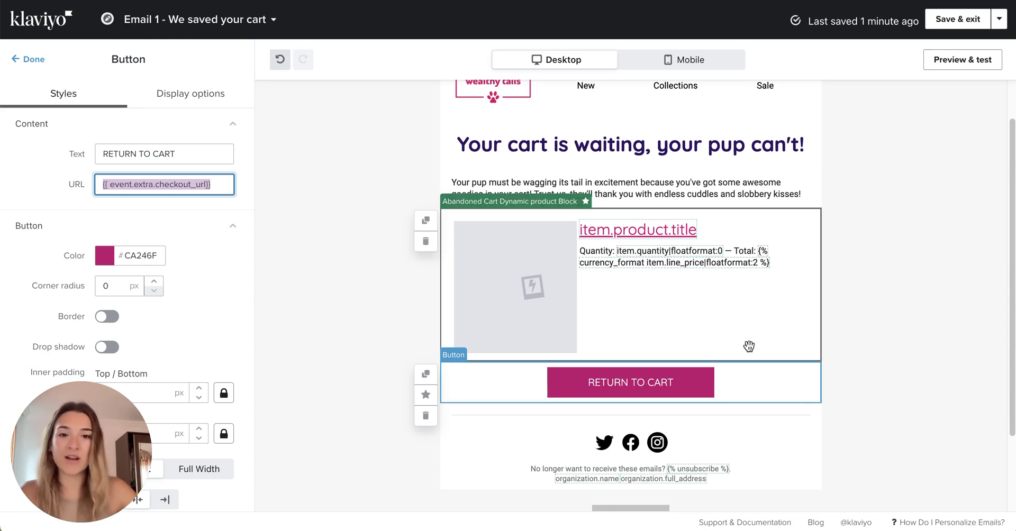
left_click(746, 323)
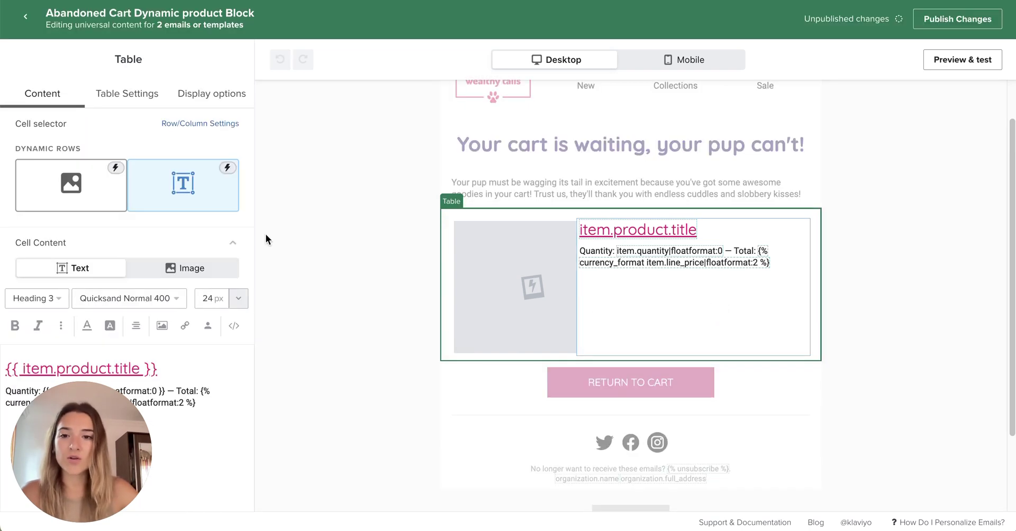
left_click_drag(109, 417, 952, 393)
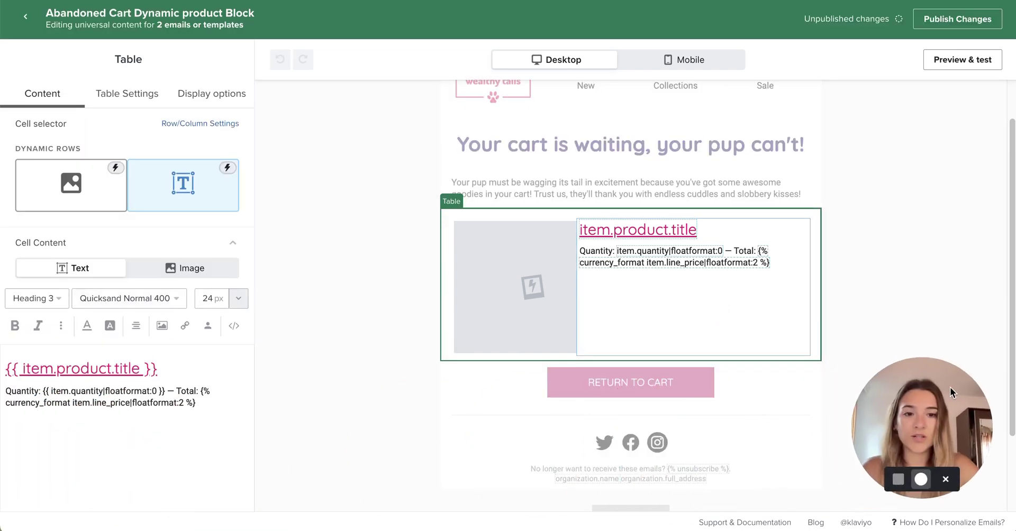
left_click_drag(173, 368, 21, 369)
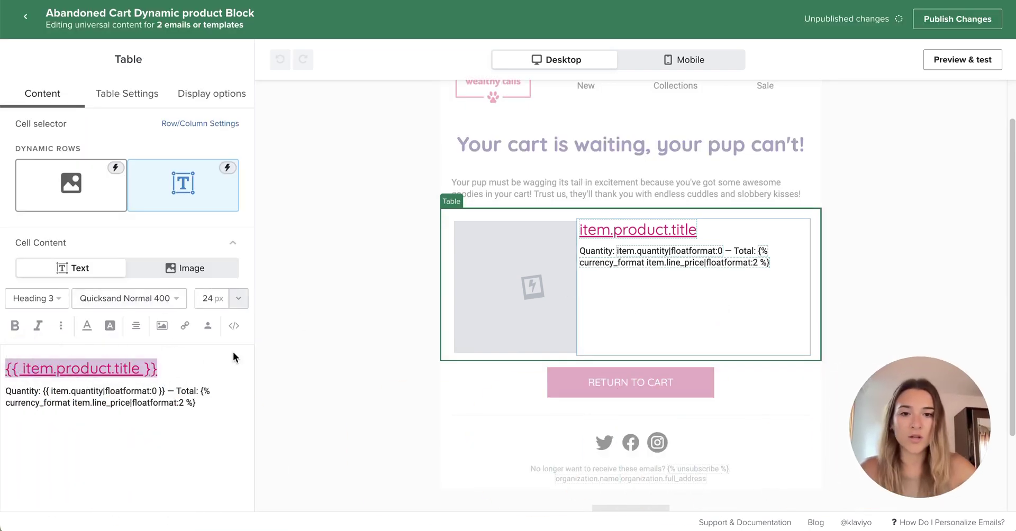
double_click(206, 294)
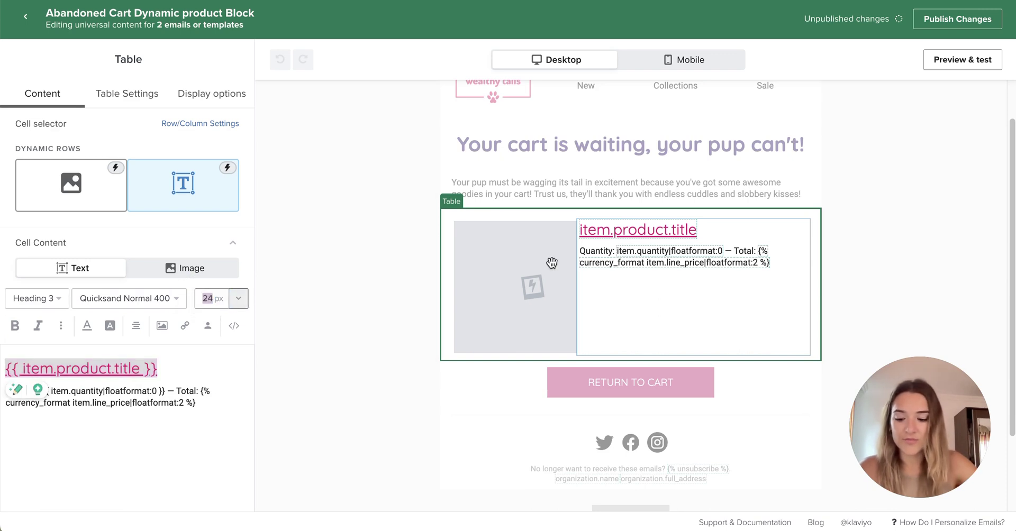
type("22")
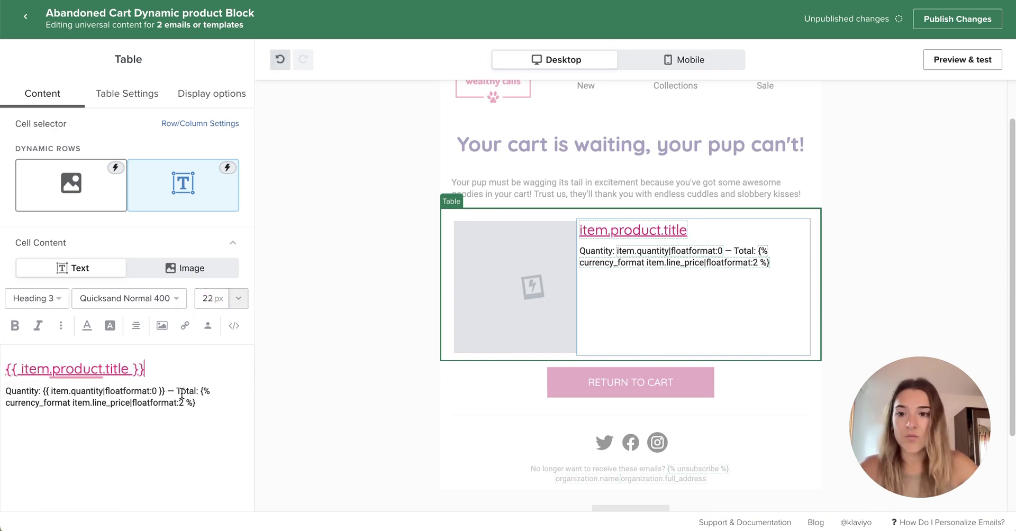
Delete the "Quantity: {{ item.quantity|floatformat:0 }} —" text from the product cell so the line starts with Total
left_click_drag(175, 392, 5, 392)
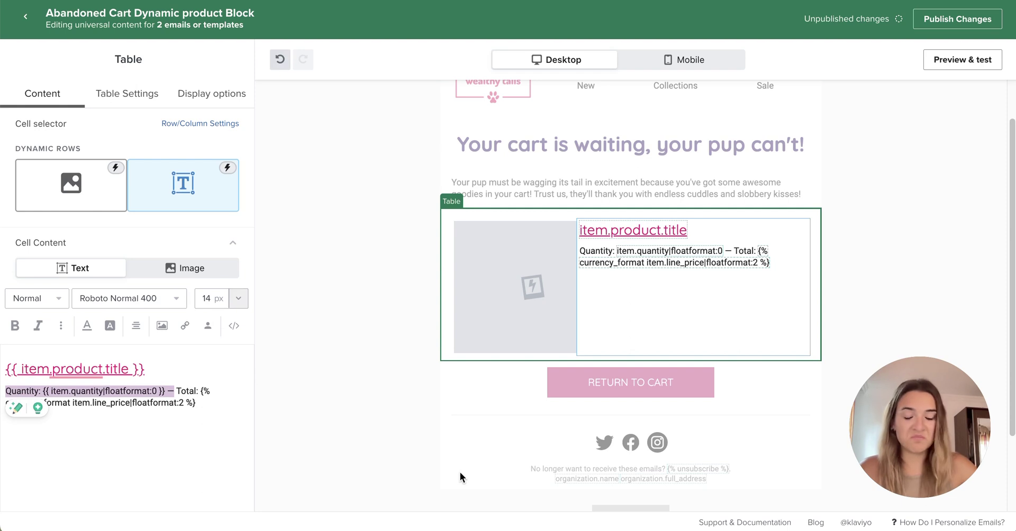
key("BackSpace")
key("Delete")
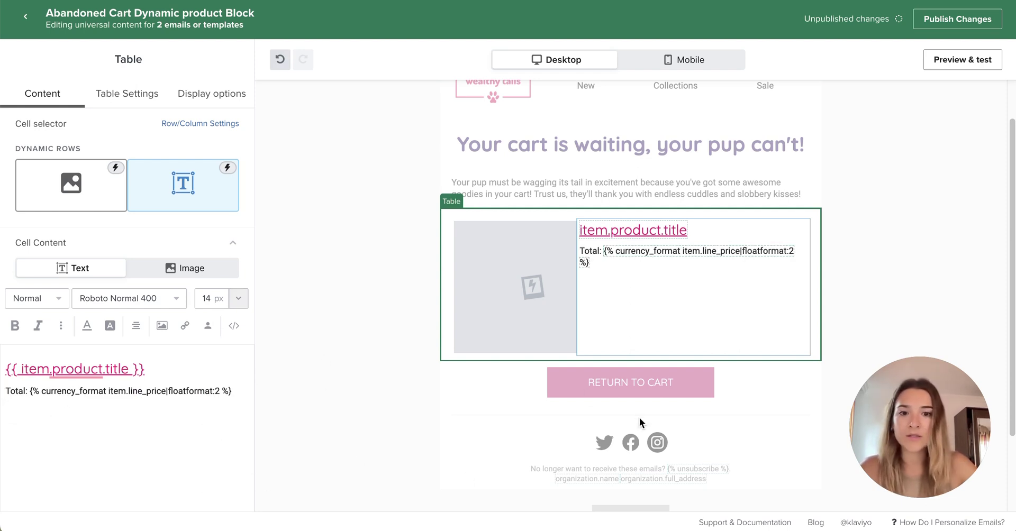
Review the dynamic table's row and column settings, including Column 1's device visibility and width and the row alias explanation
left_click(193, 124)
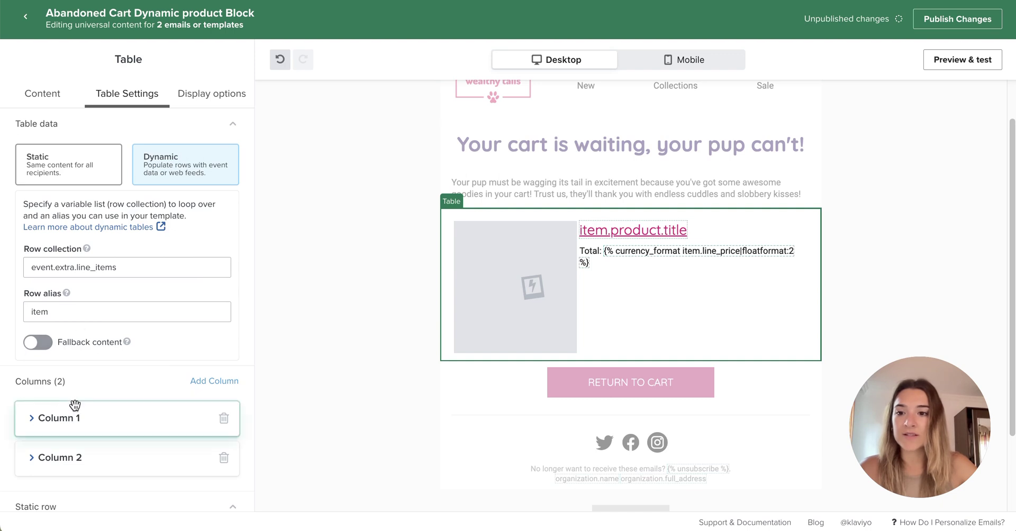
left_click(64, 418)
scroll(153, 397, "down", 3)
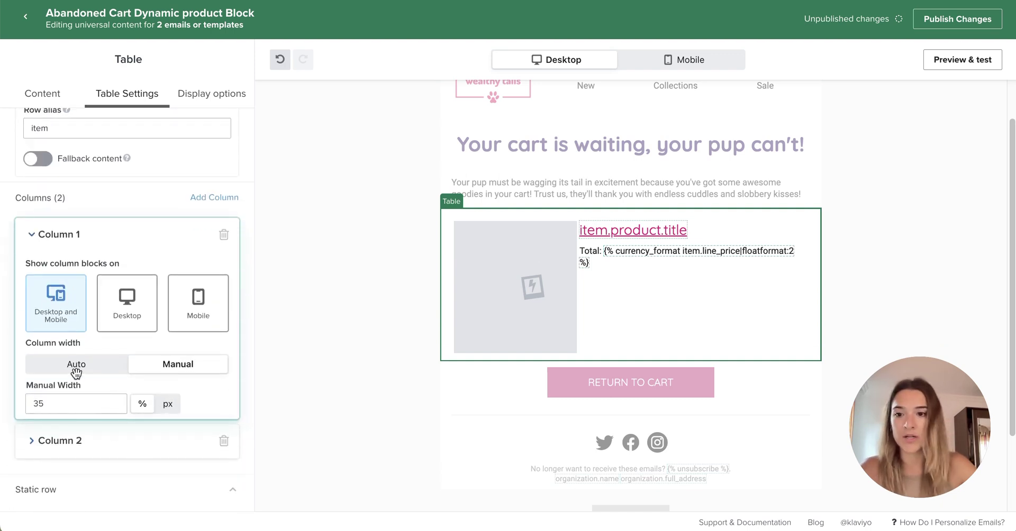
scroll(84, 365, "down", 4)
scroll(147, 345, "up", 7)
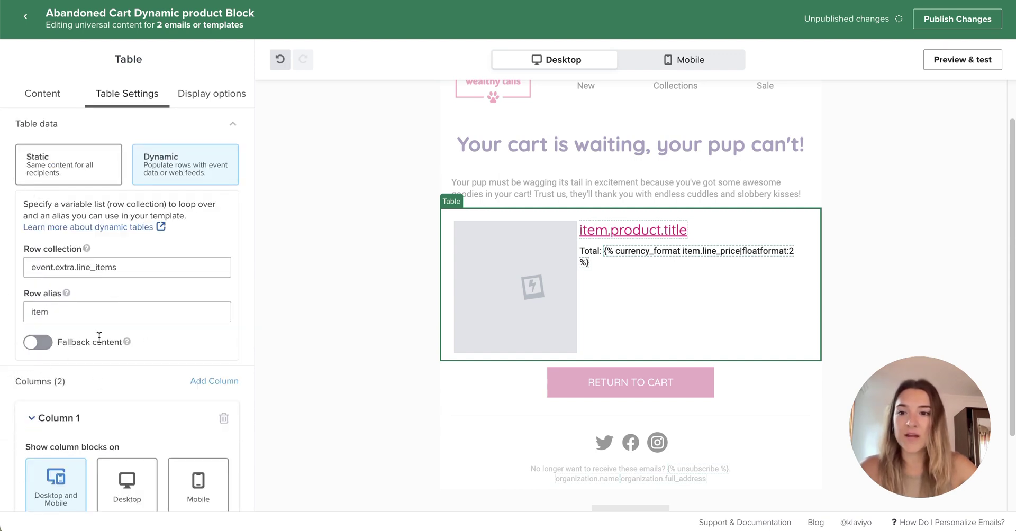
mouse_move(69, 299)
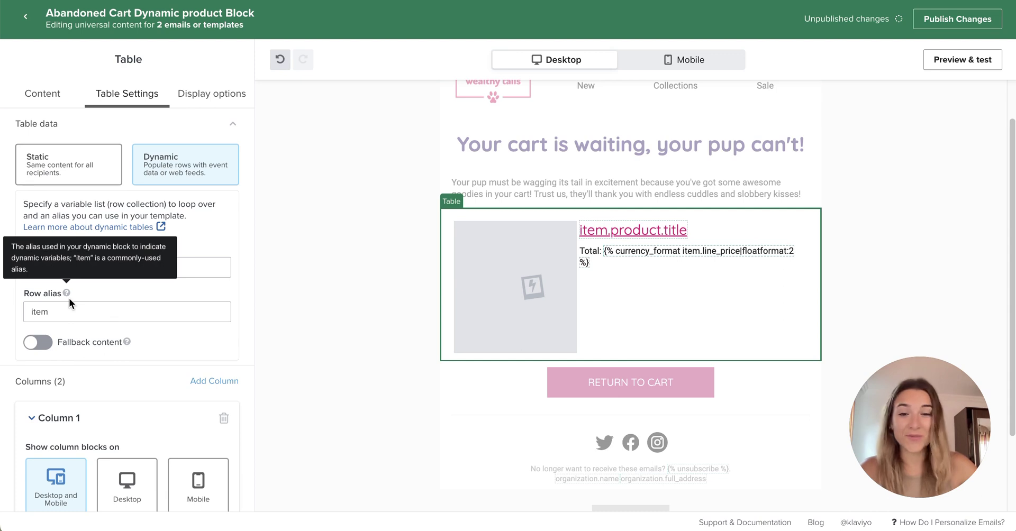
Discard the unpublished changes to the Abandoned Cart Dynamic product Block and return to the message
left_click(27, 18)
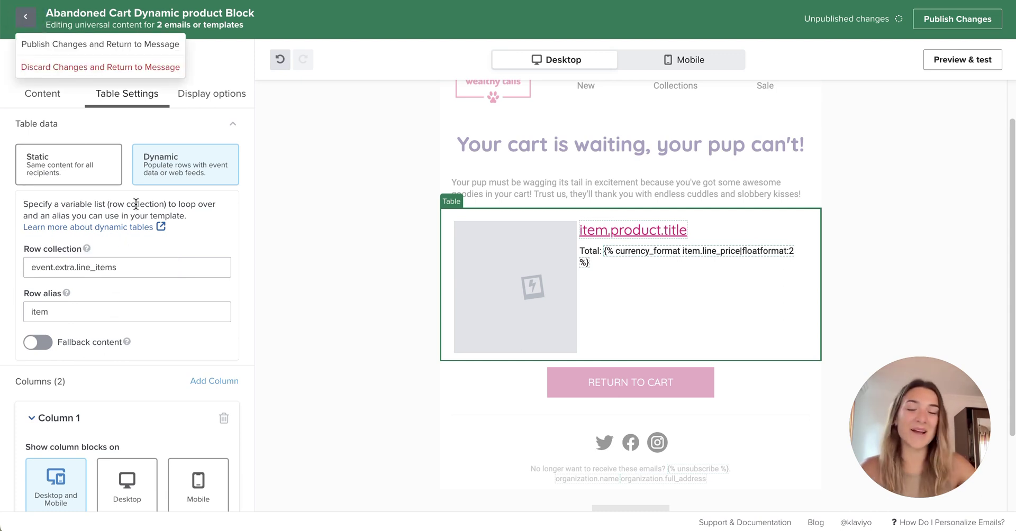
left_click(106, 67)
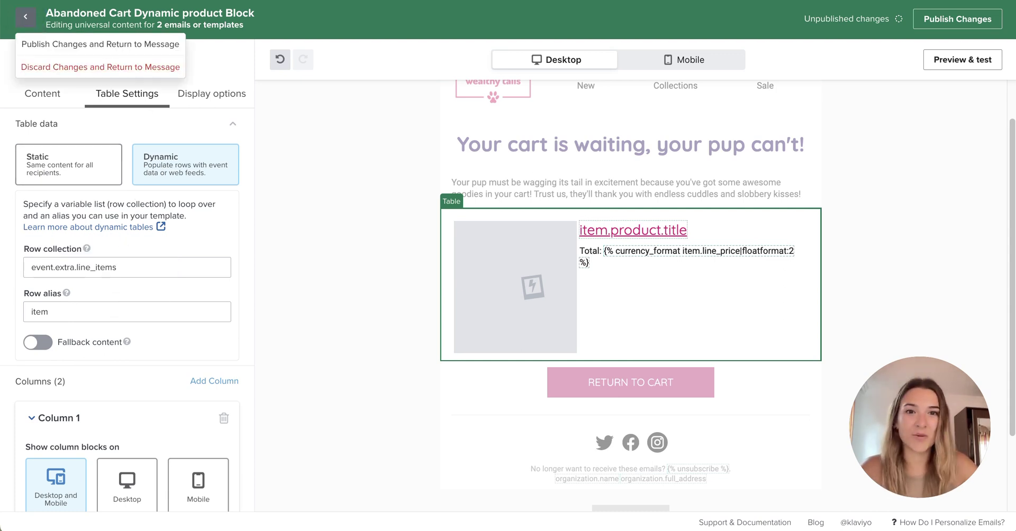